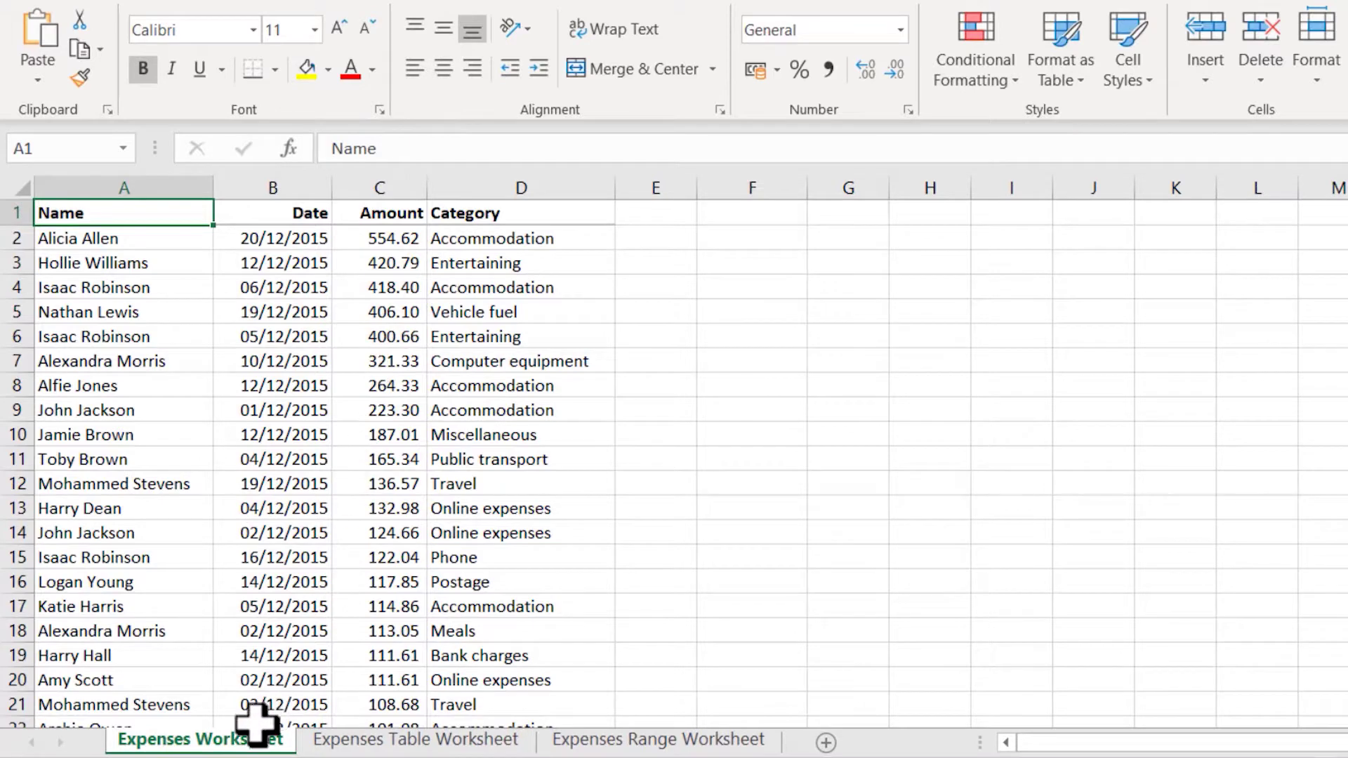
# Step: Look over the Expenses Table Worksheet and Expenses Range Worksheet, and show the design tools for the expenses table
pyautogui.click(377, 743)
pyautogui.click(657, 746)
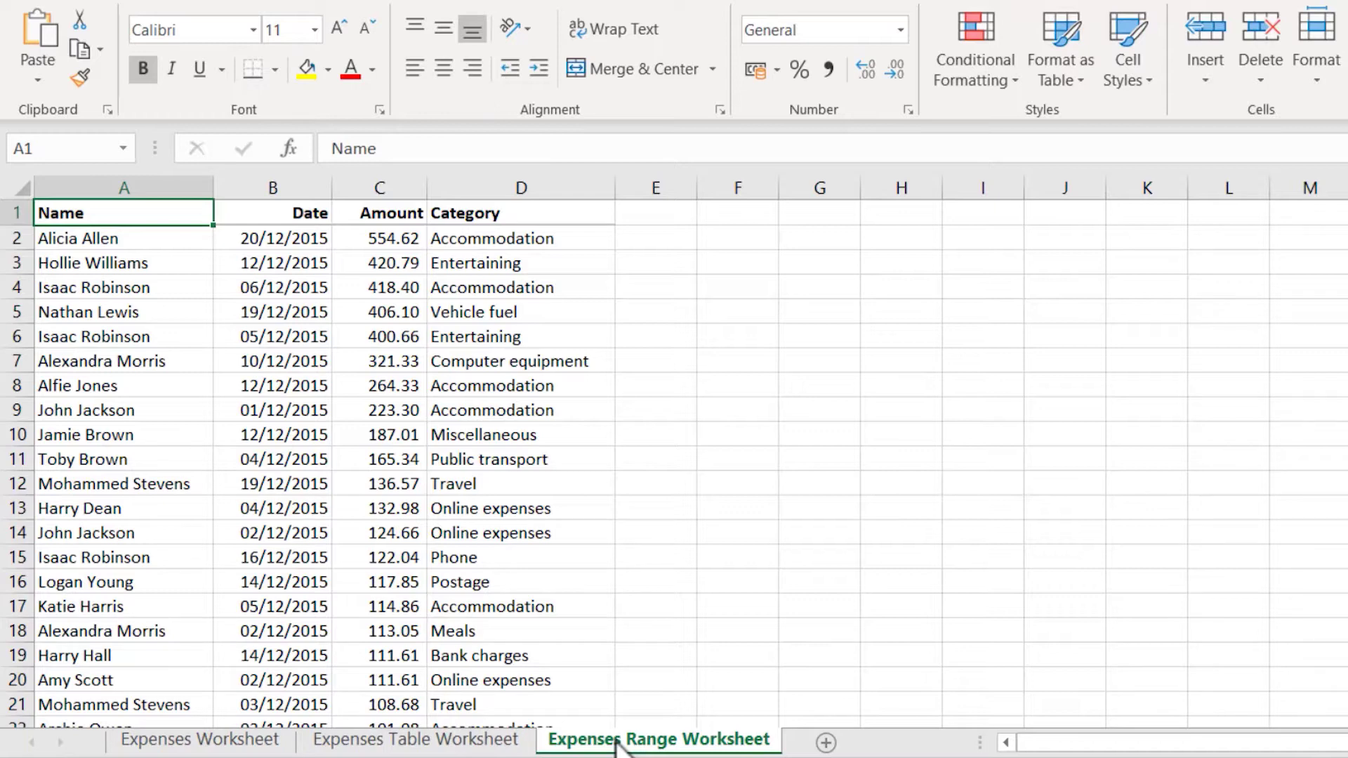
pyautogui.click(391, 746)
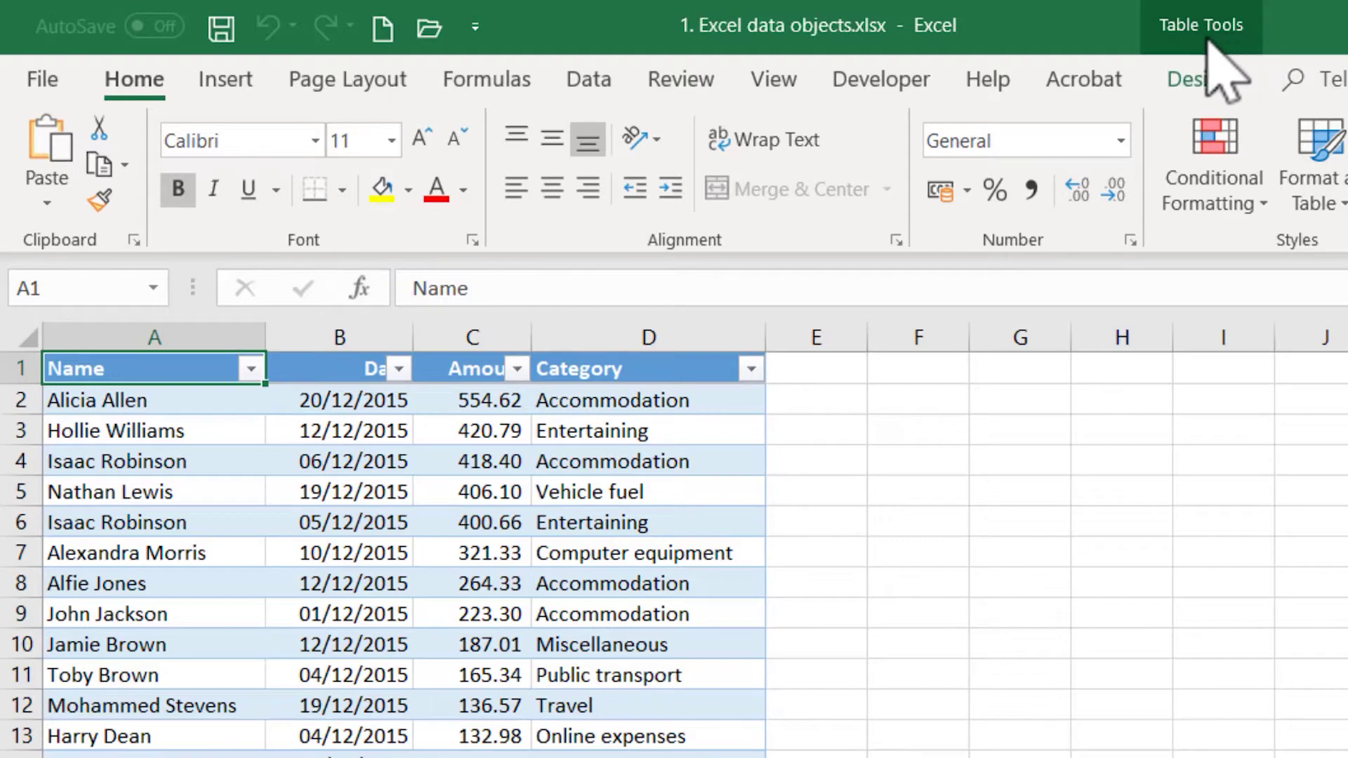
pyautogui.click(1200, 80)
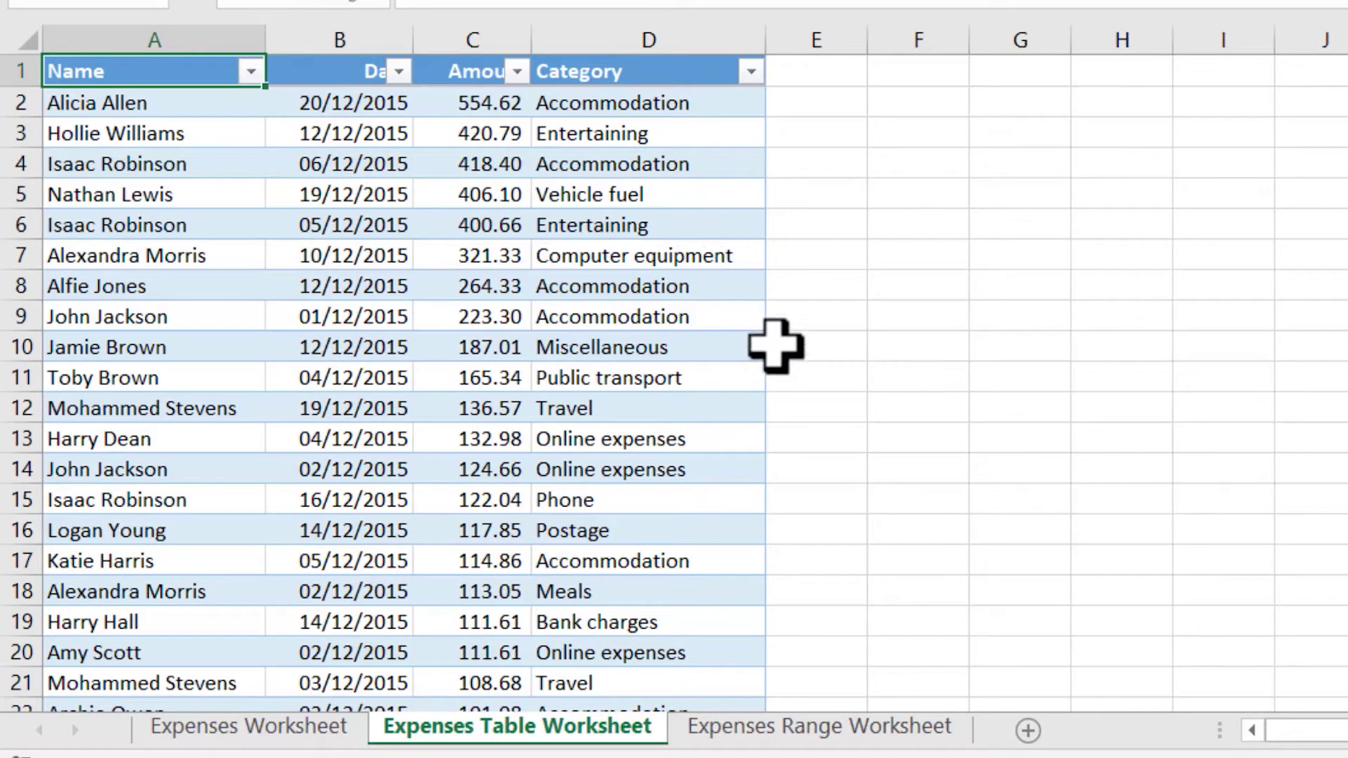
# Step: Select the Expenses_Named_Range cells on the Expenses Range Worksheet by their defined name
pyautogui.click(860, 730)
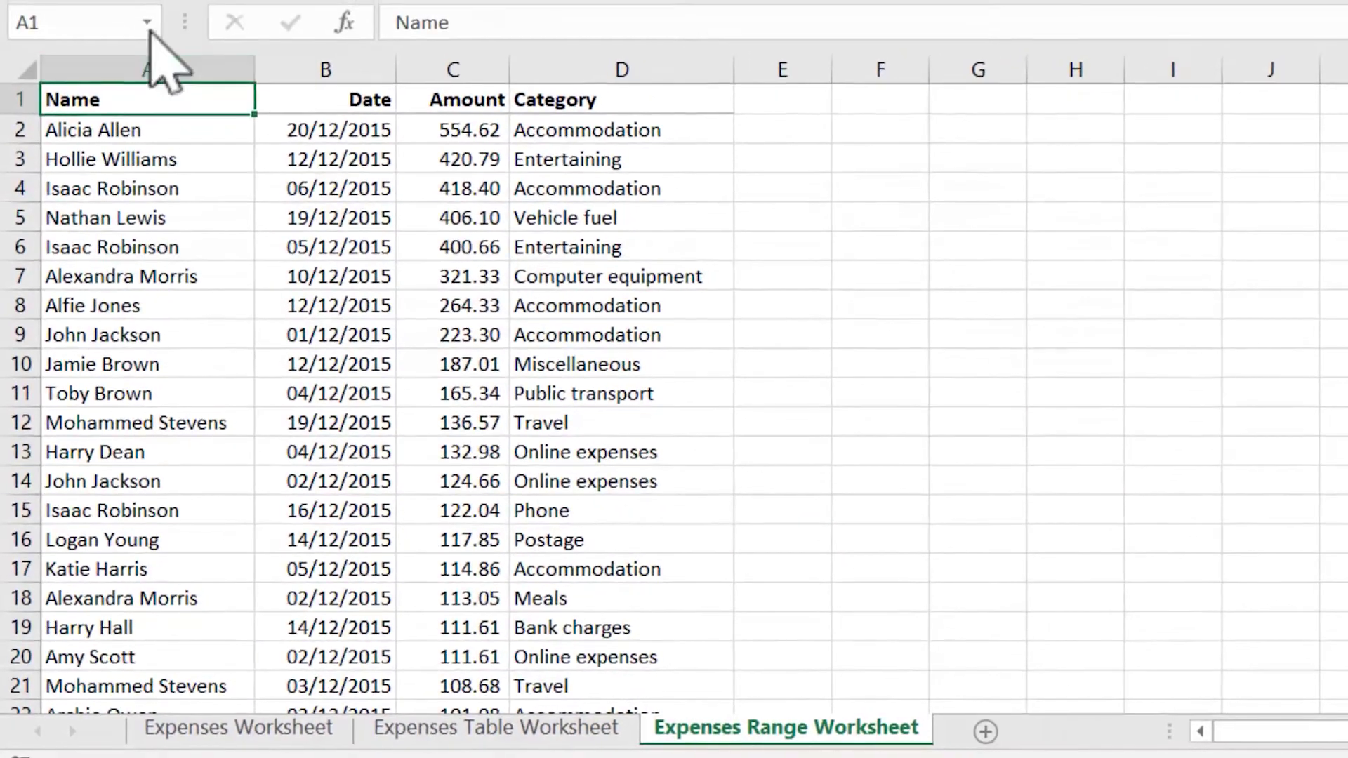
pyautogui.click(149, 23)
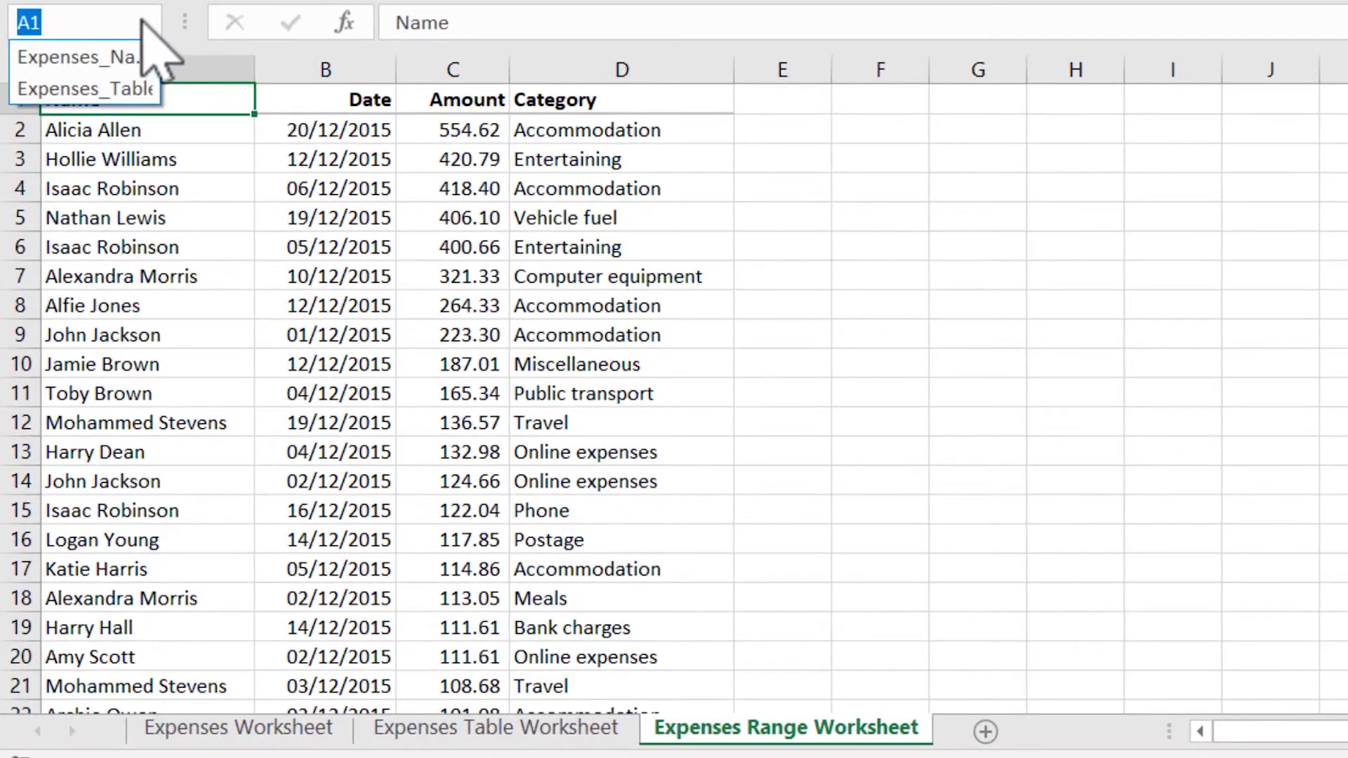
pyautogui.click(77, 57)
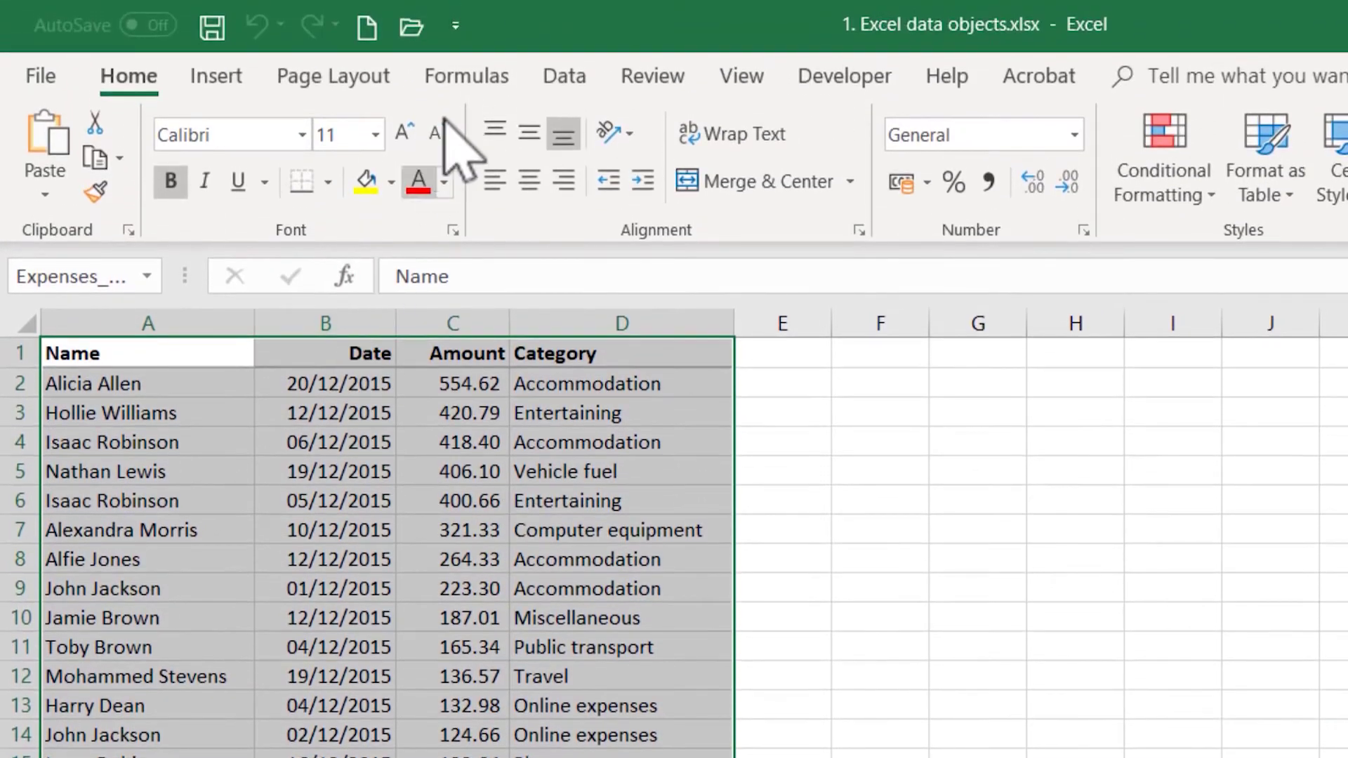
# Step: Inspect the workbook's defined names in Name Manager with the Name column widened, and return to cell A1
pyautogui.click(466, 78)
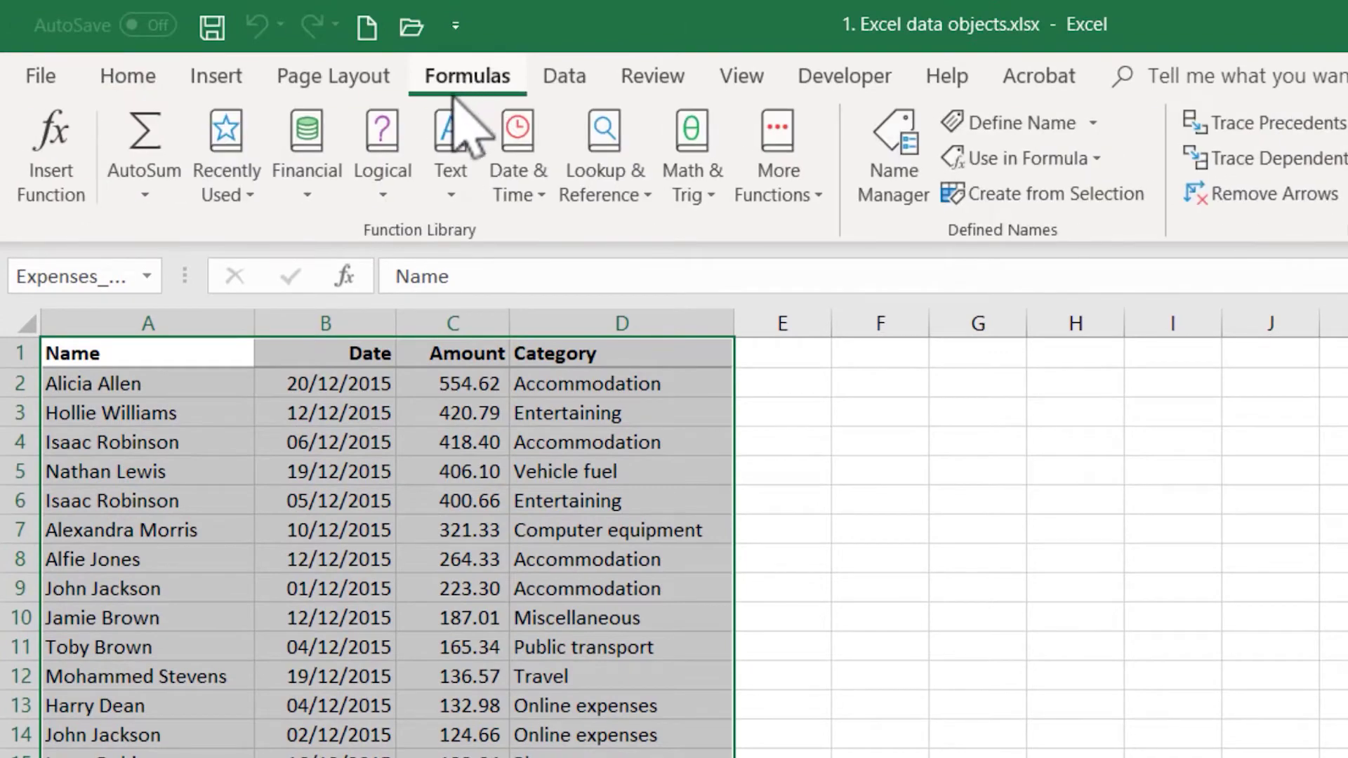
pyautogui.click(912, 172)
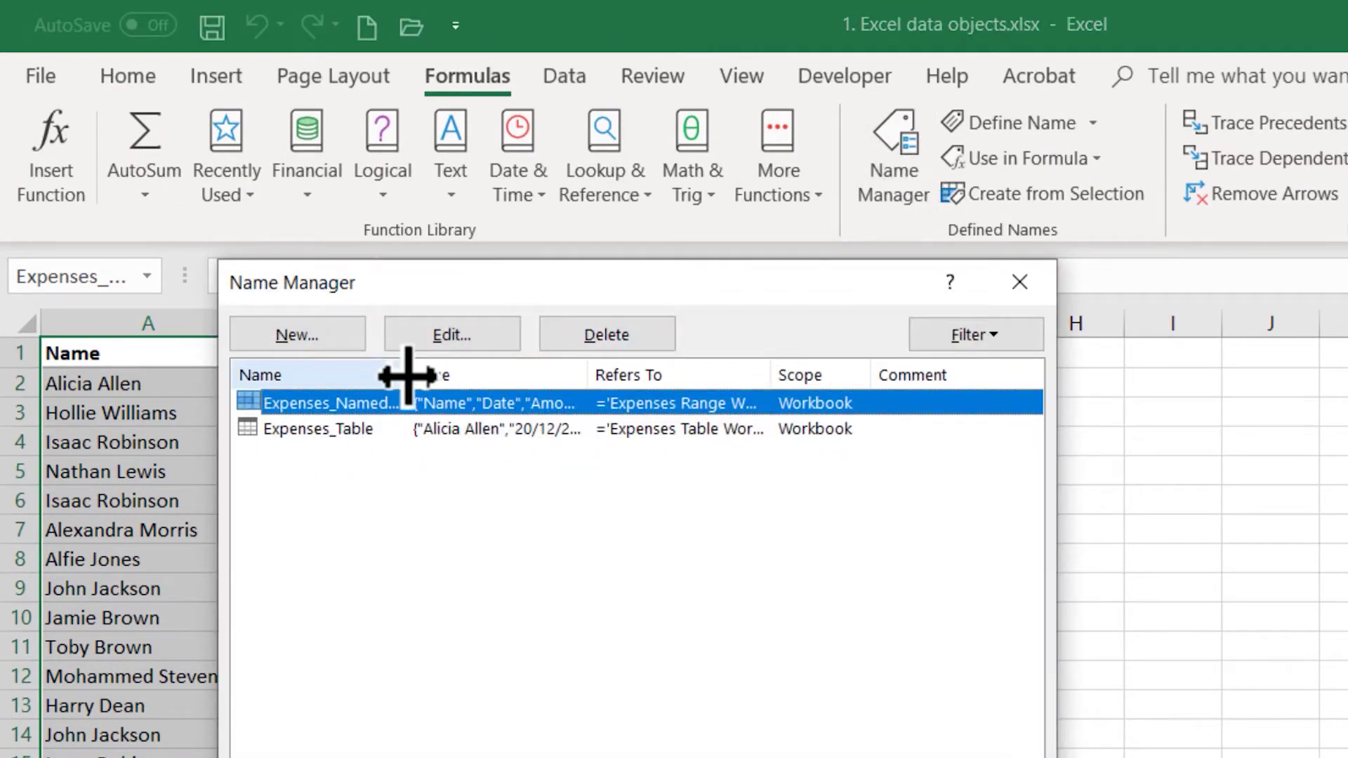
pyautogui.moveTo(406, 376); pyautogui.dragTo(535, 379)
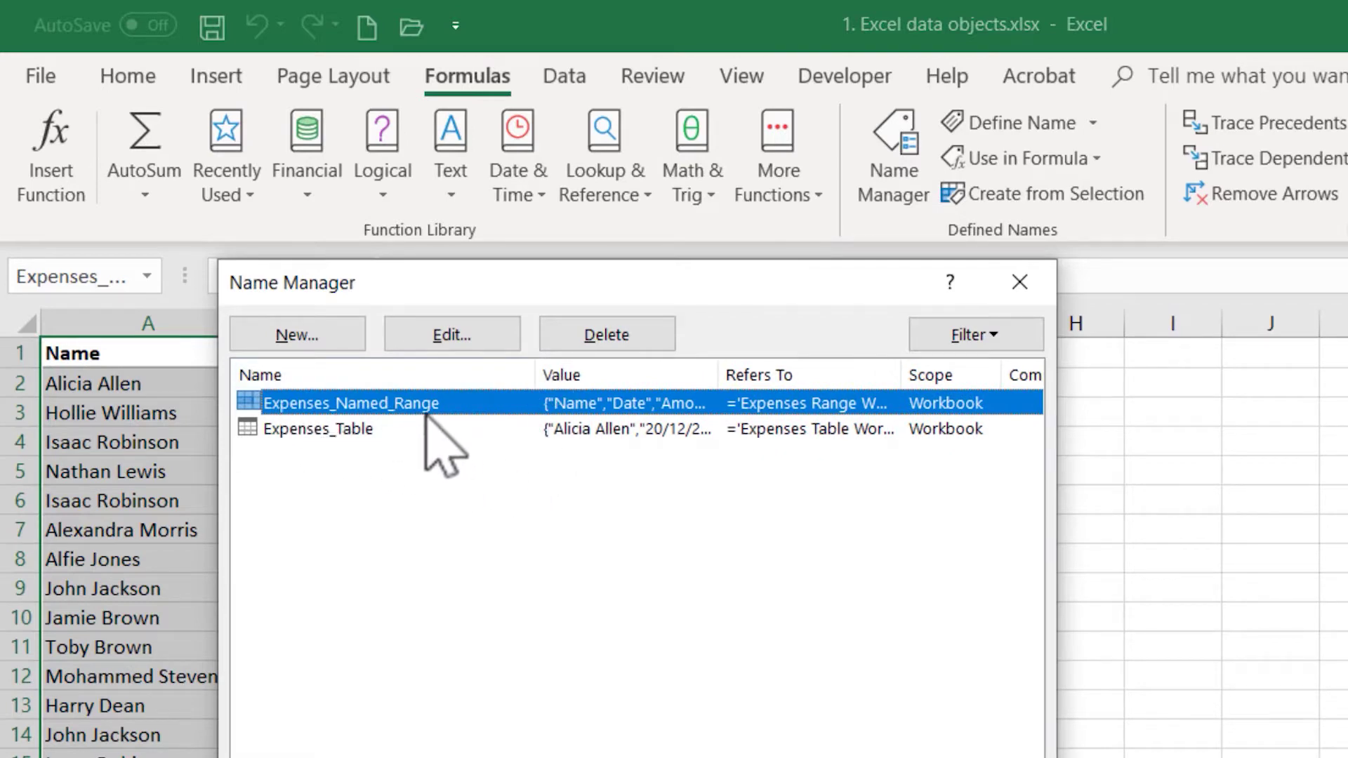
pyautogui.click(1019, 282)
pyautogui.click(96, 348)
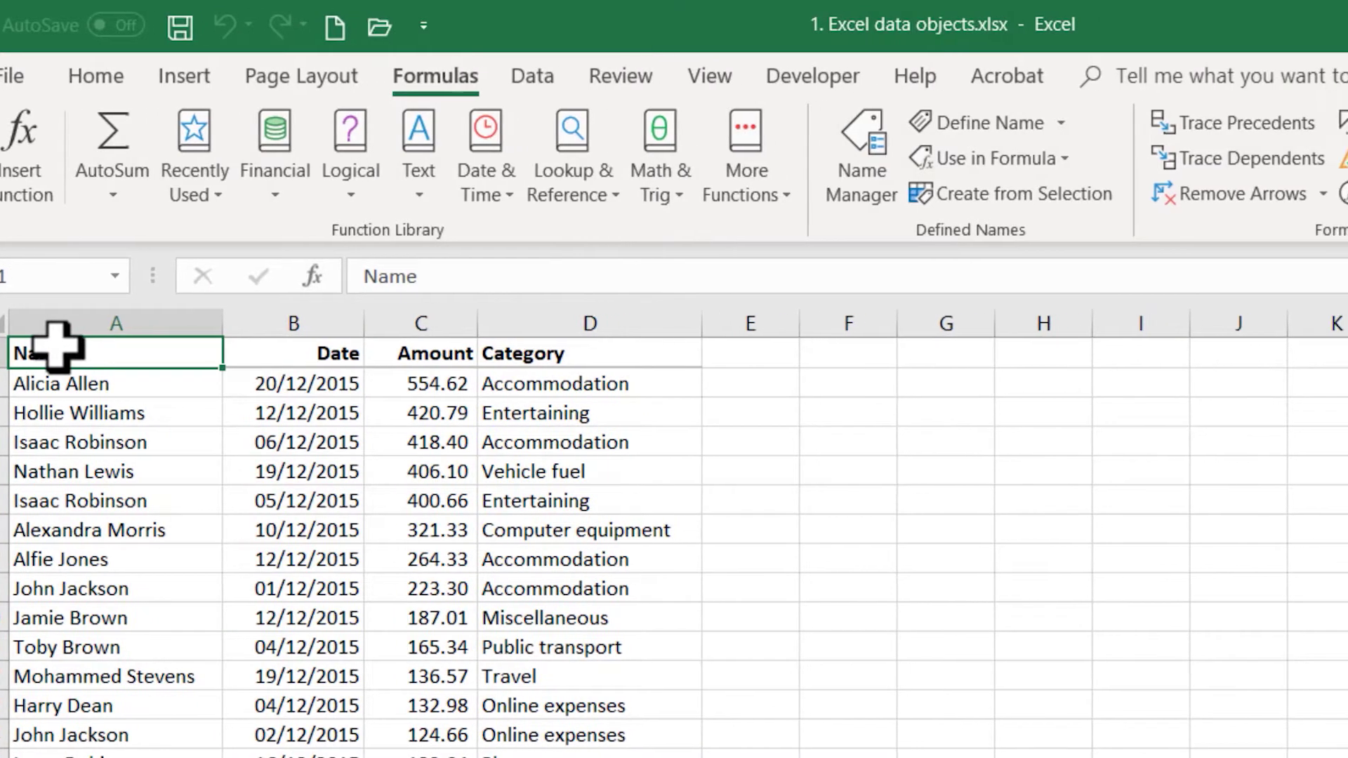
# Step: Leave the workbook and open Connecting to Excel files.pbix from the 04-Connecting to Excel data folder in Power BI Desktop
pyautogui.click(1313, 26)
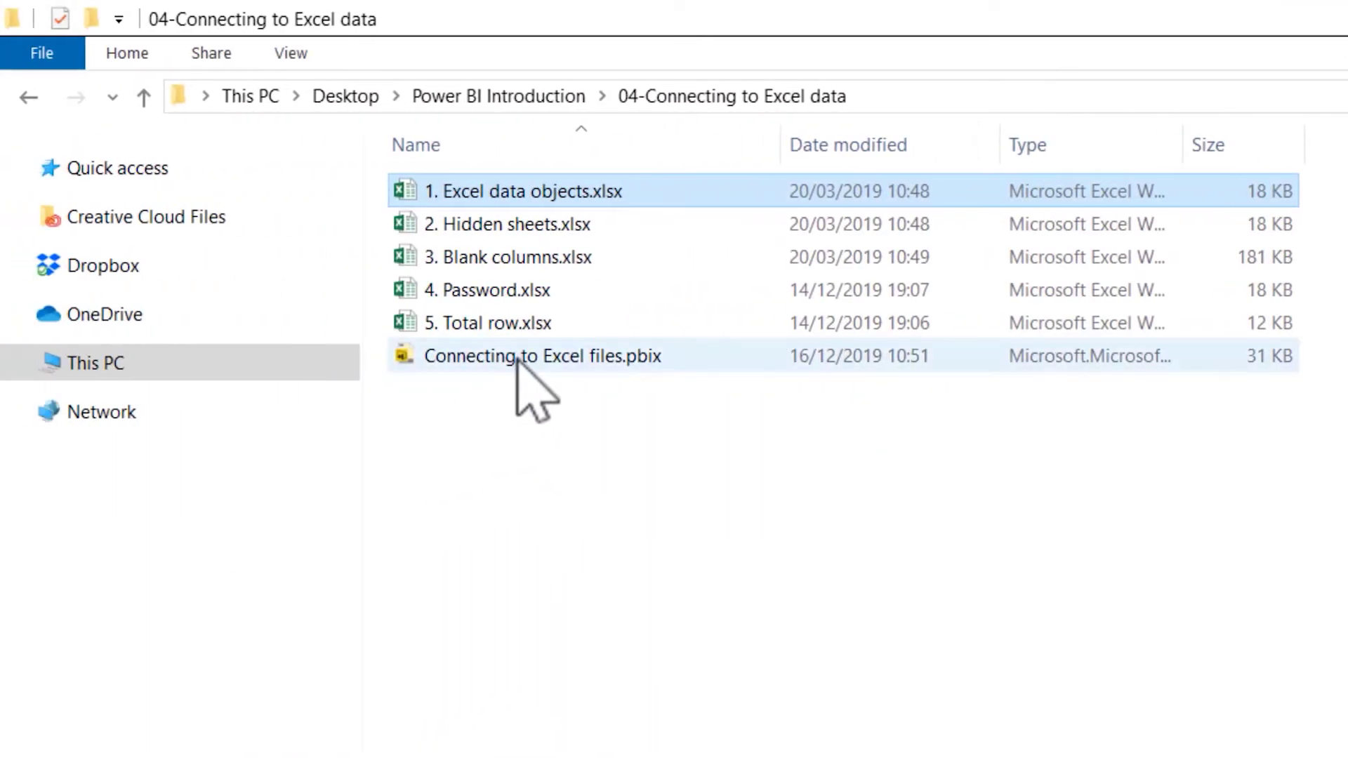
pyautogui.click(515, 356)
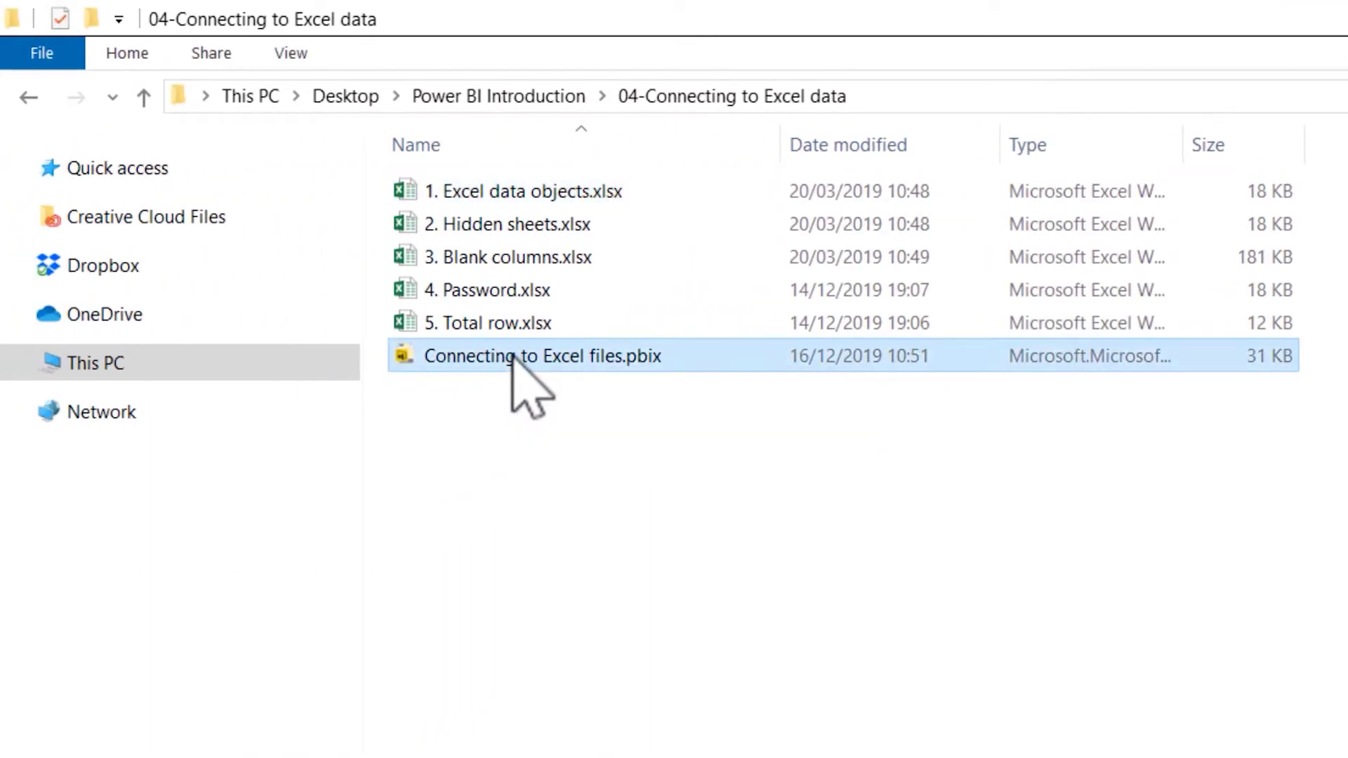
pyautogui.doubleClick(510, 357)
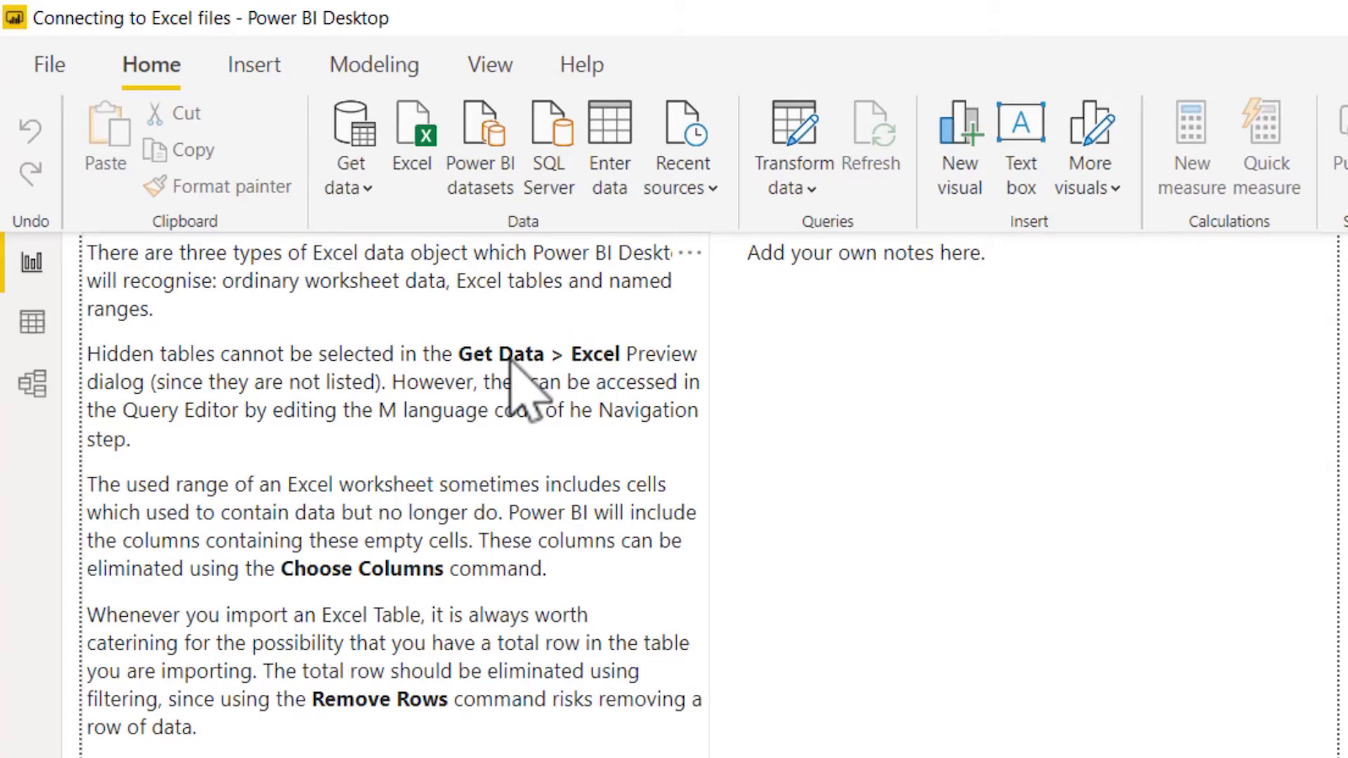
# Step: Connect to the Excel workbook 1. Excel data objects.xlsx as a data source
pyautogui.click(351, 188)
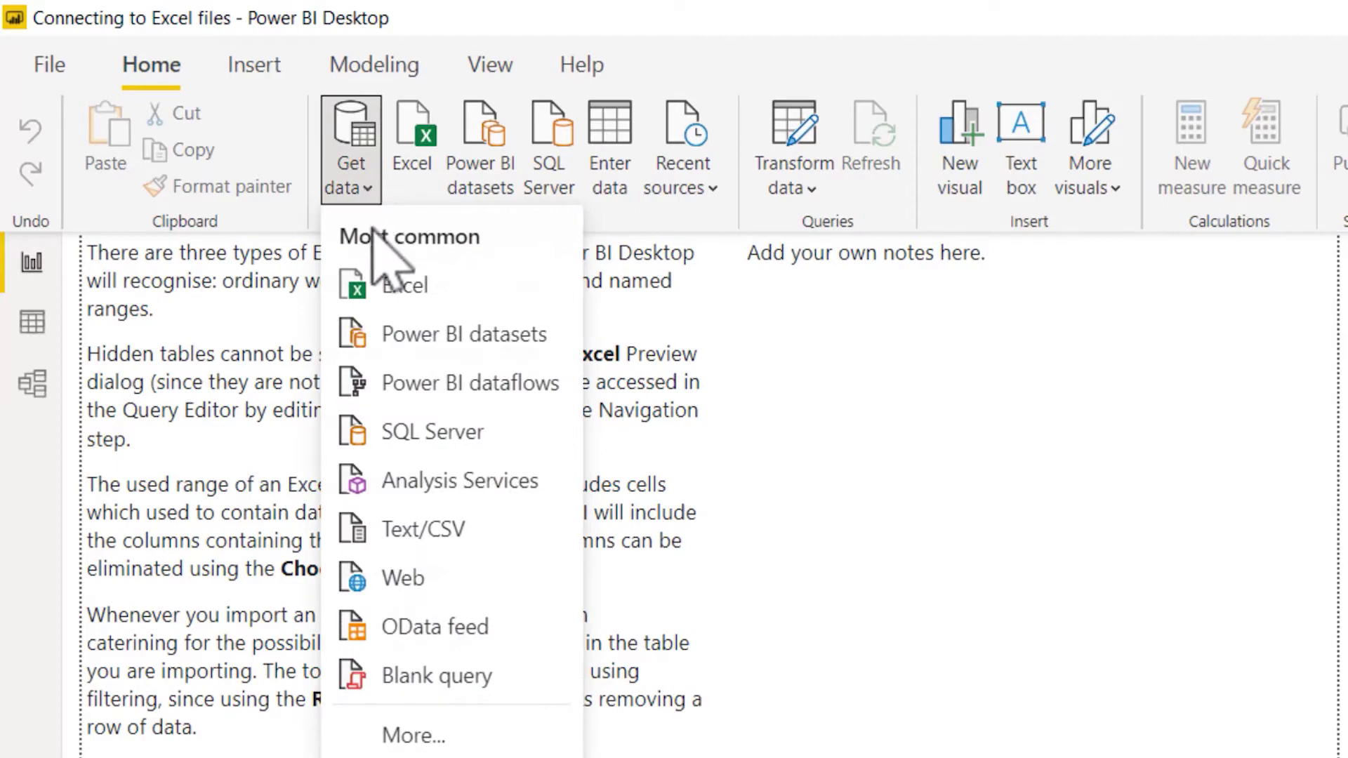
pyautogui.click(394, 286)
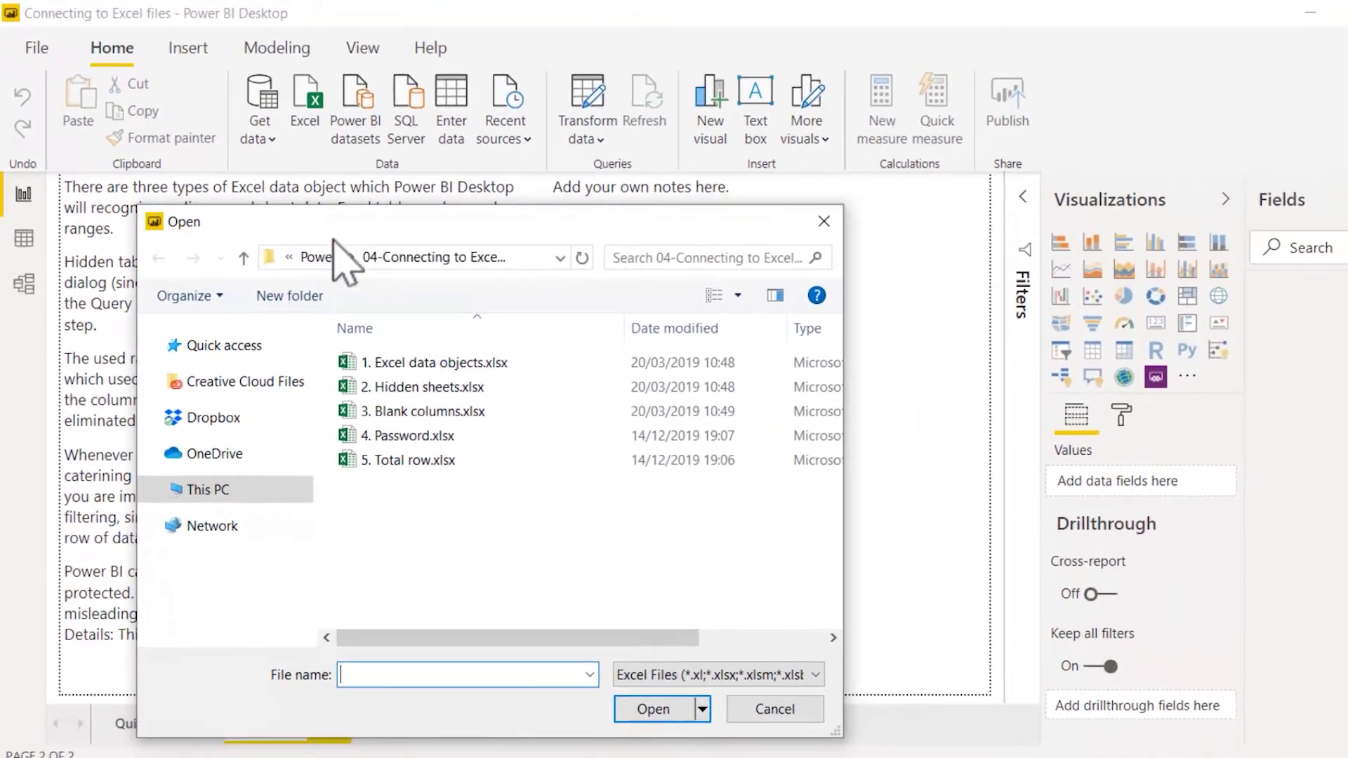
pyautogui.doubleClick(405, 368)
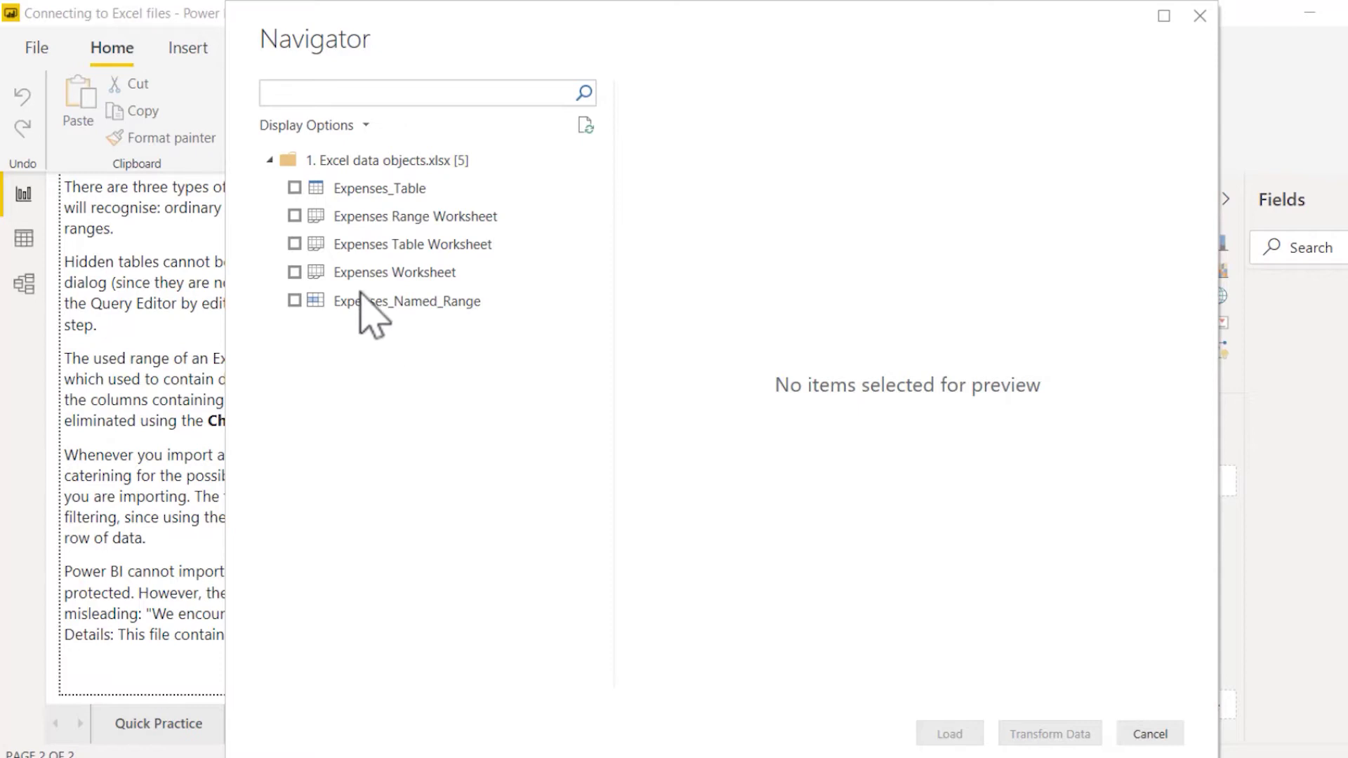
# Step: Mark Expenses_Table, Expenses Worksheet and Expenses_Named_Range for import
pyautogui.click(294, 188)
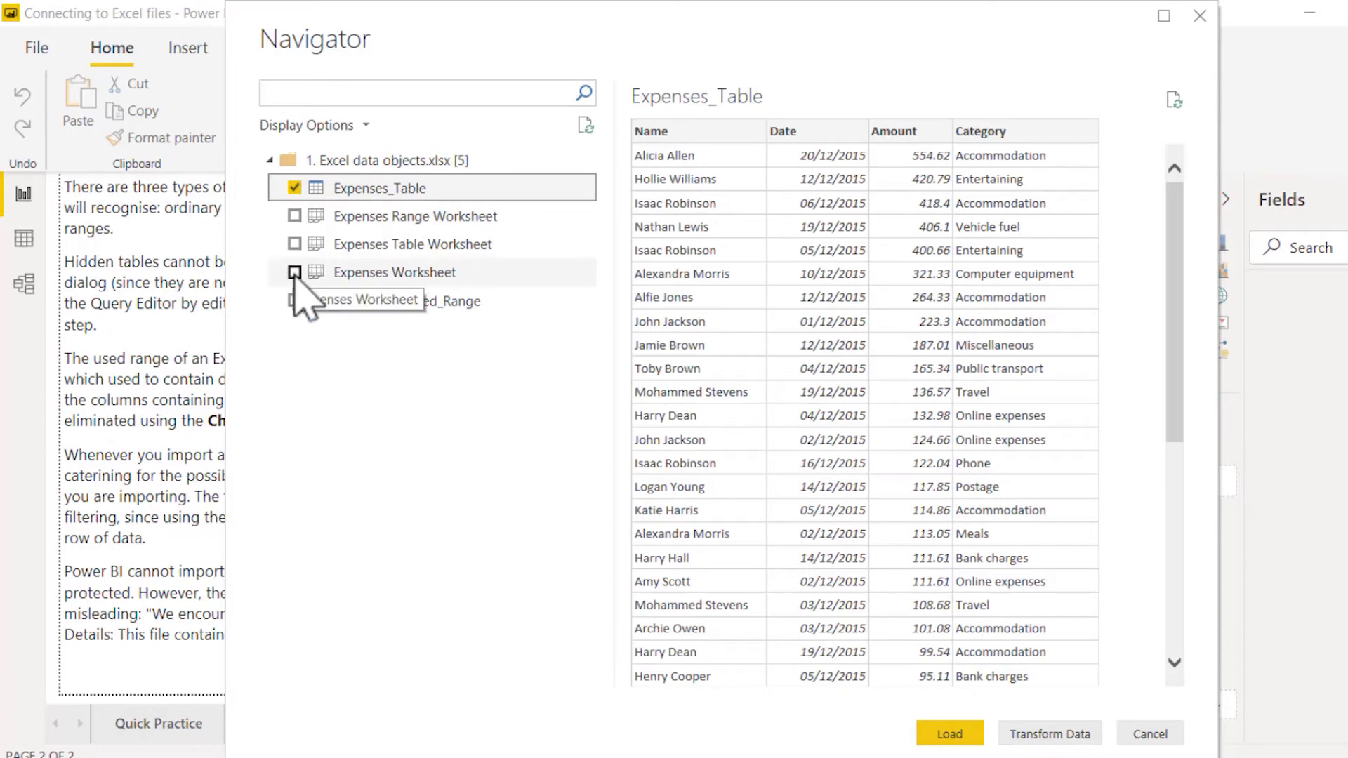
pyautogui.click(295, 272)
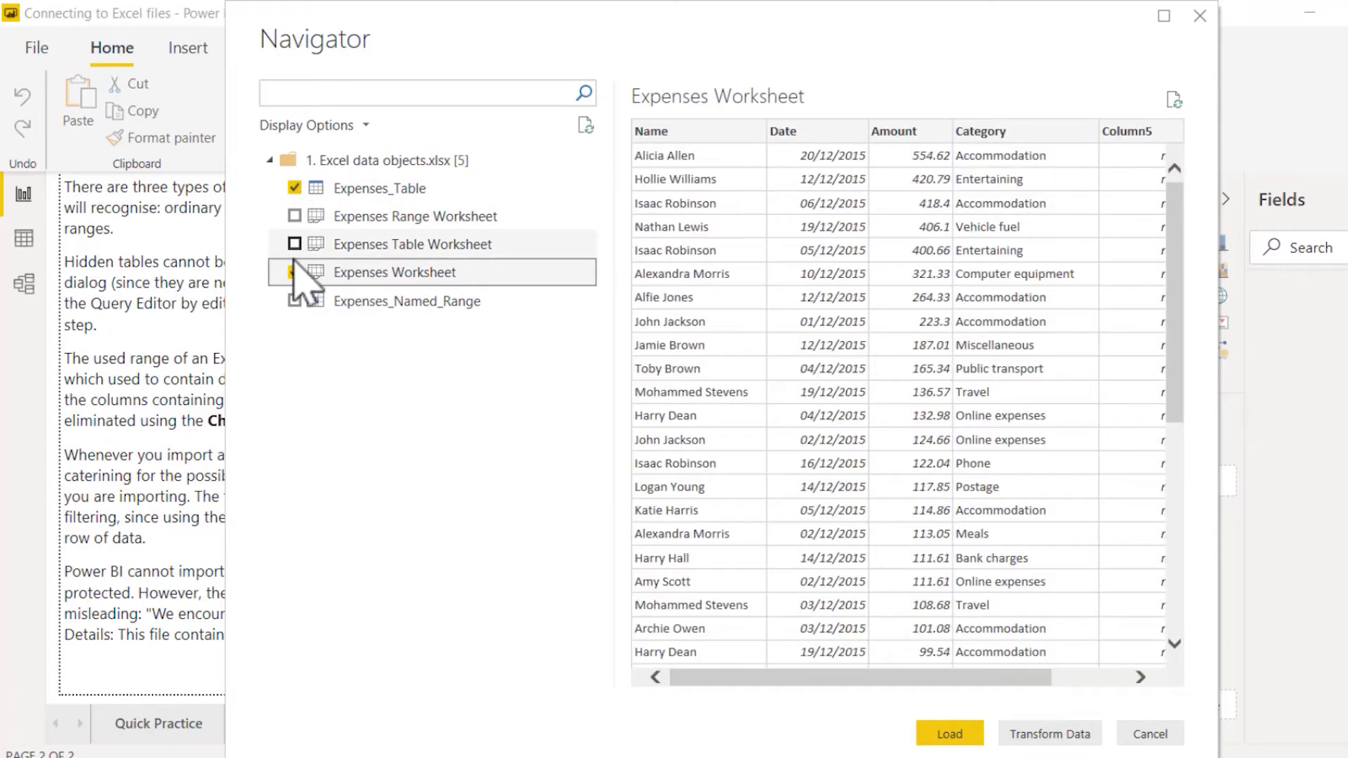
pyautogui.click(295, 301)
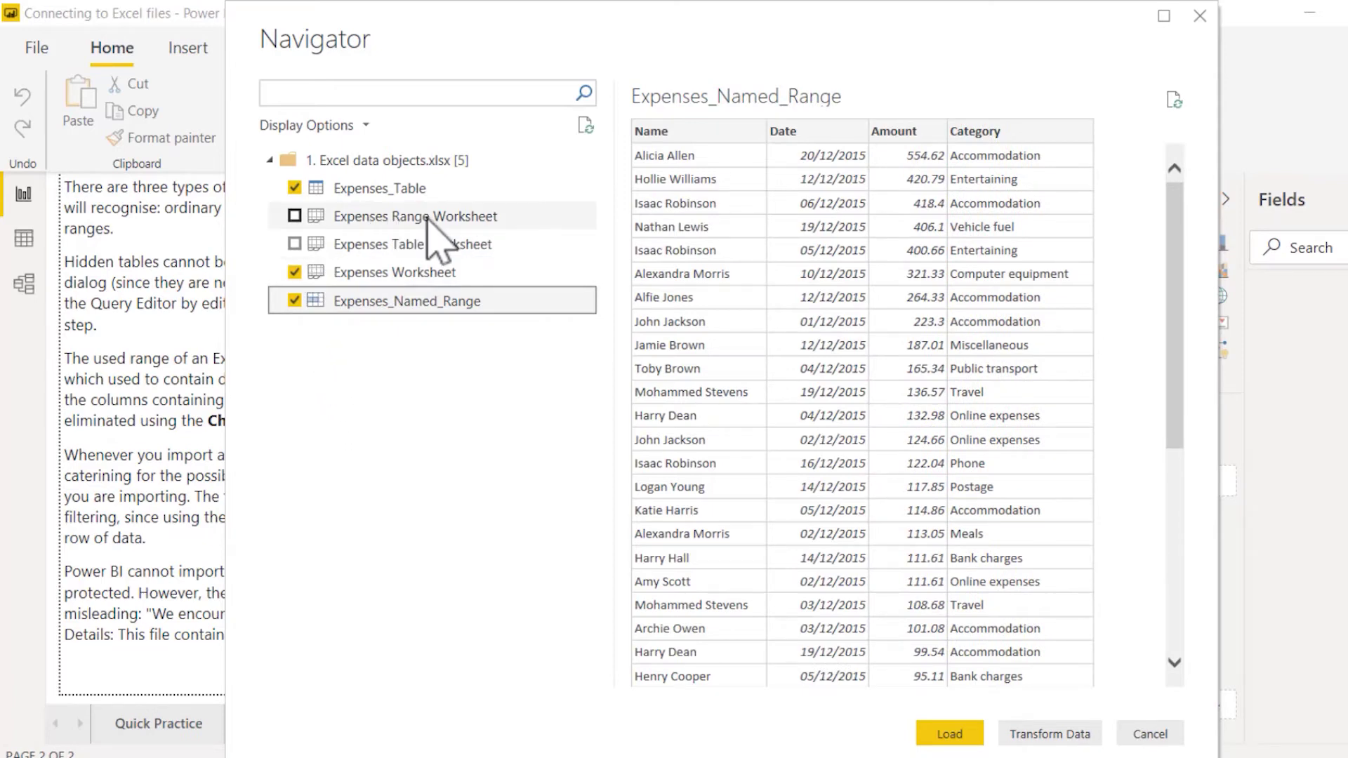
# Step: Compare the previews of Expenses Range Worksheet, Expenses Table Worksheet and Expenses_Table, and open the marked items in Power Query Editor for transformation
pyautogui.click(412, 219)
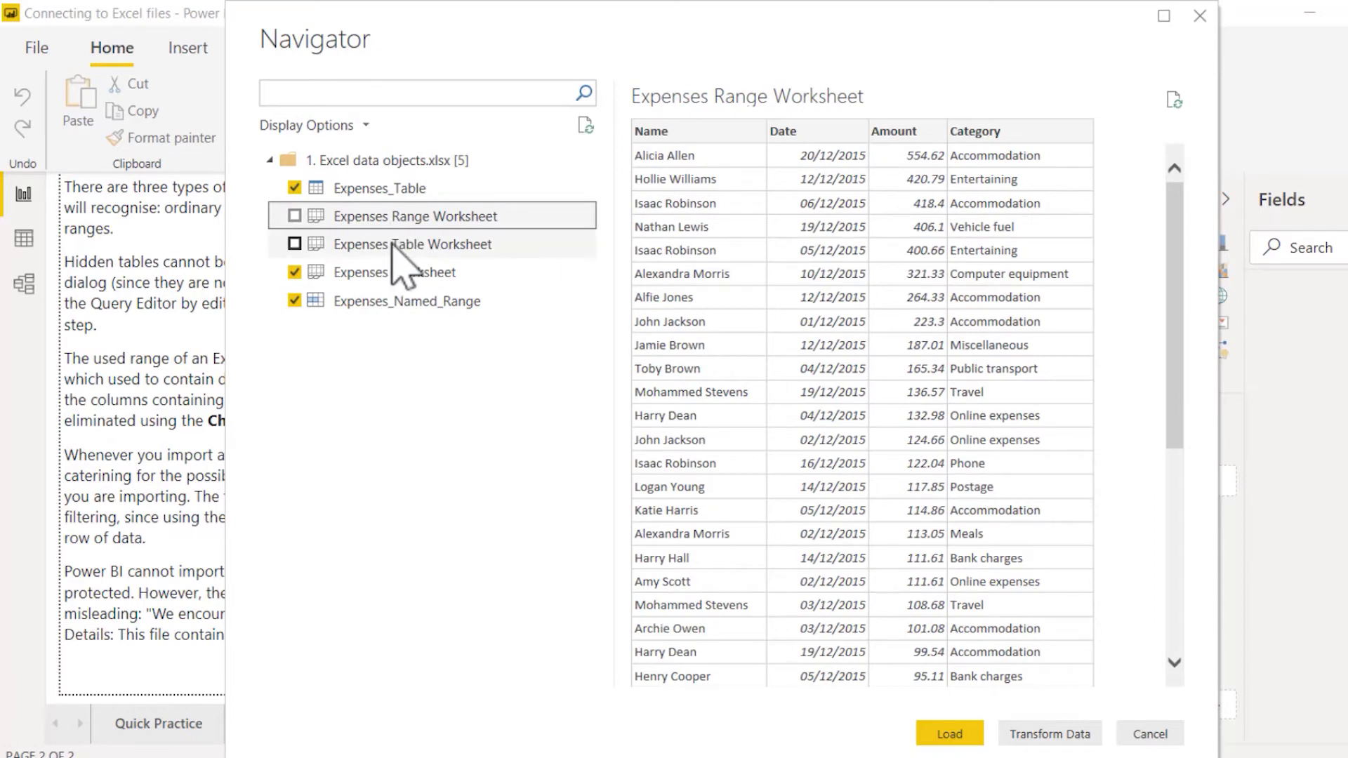
pyautogui.click(394, 245)
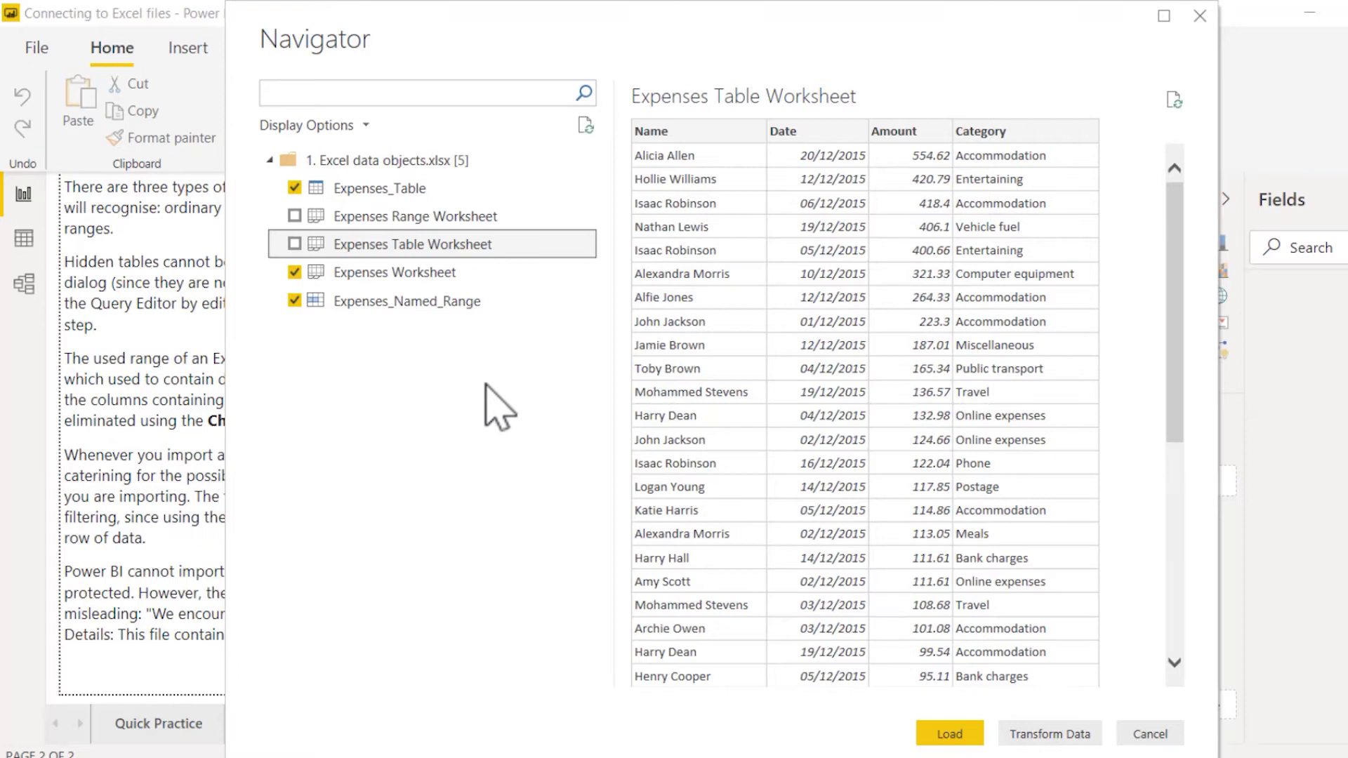
pyautogui.click(421, 217)
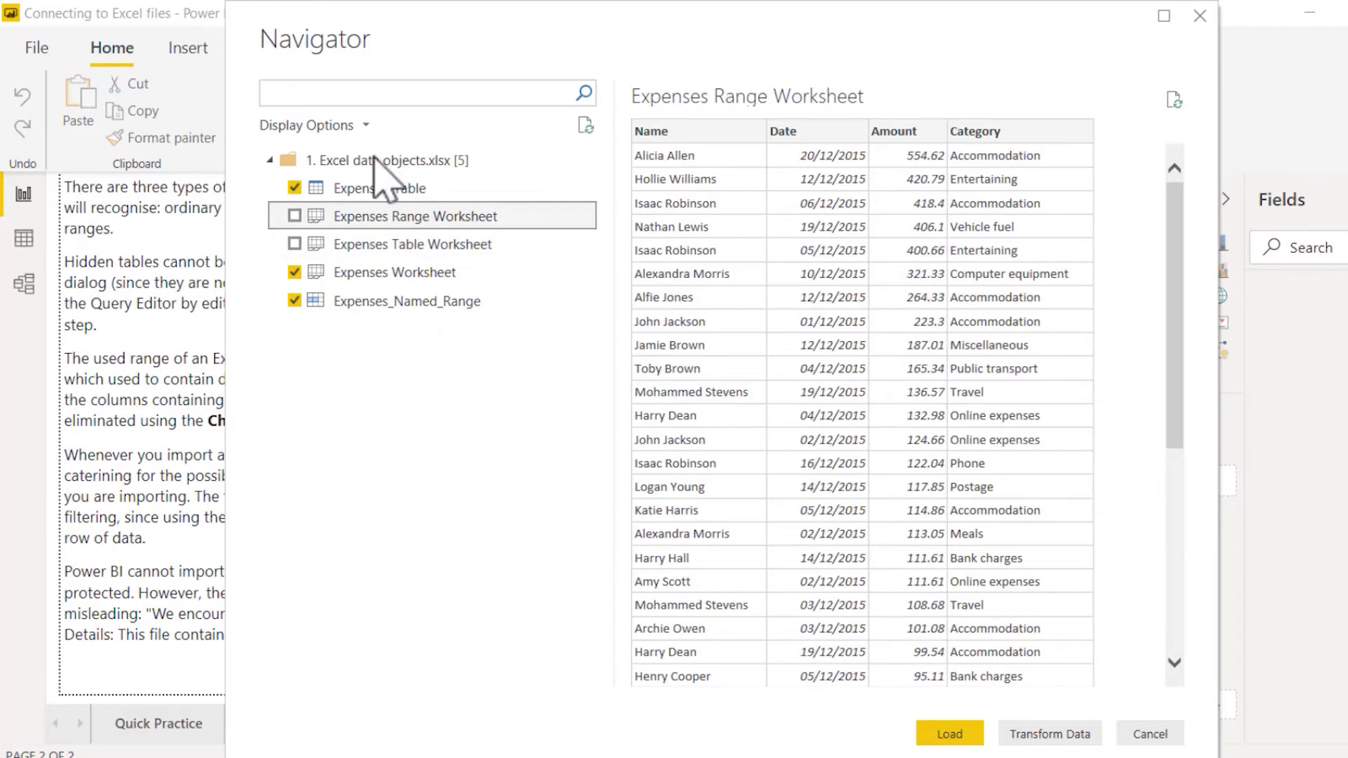
pyautogui.click(407, 188)
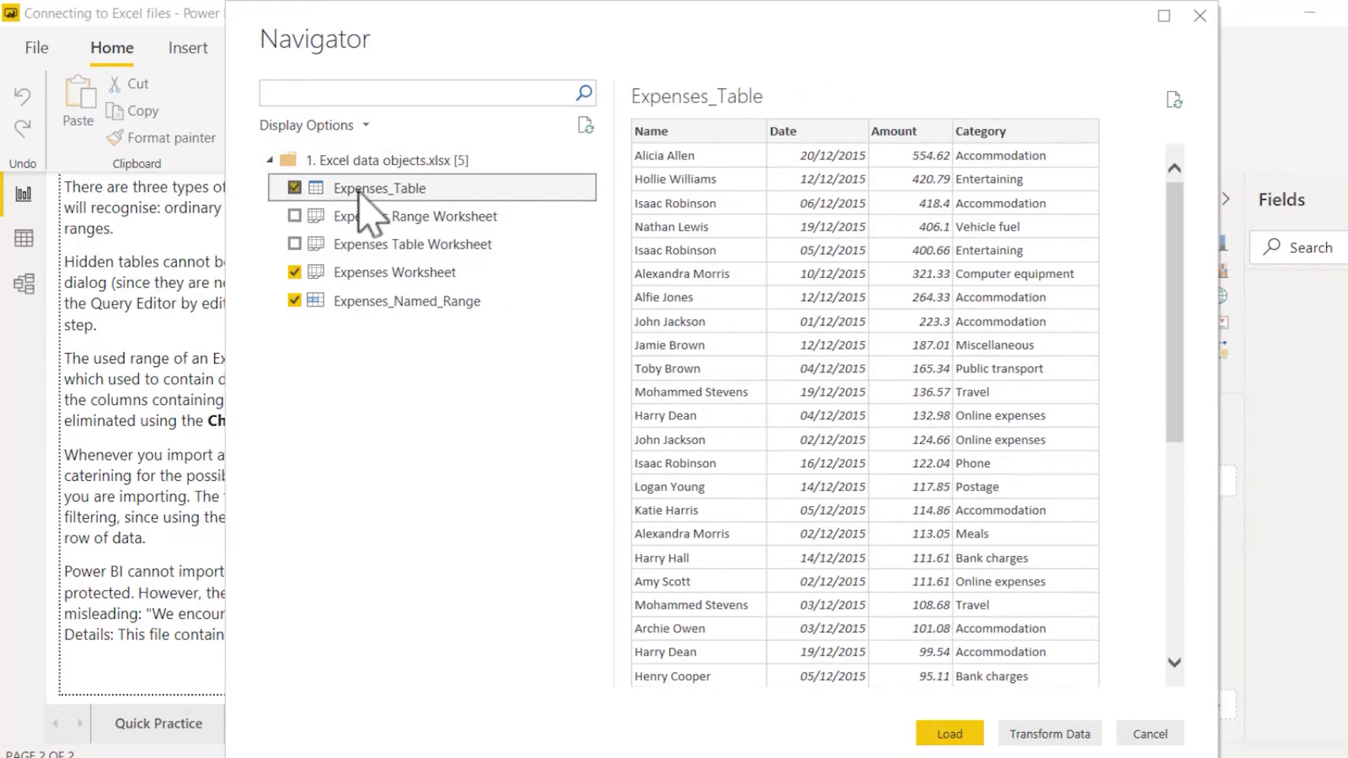
pyautogui.click(429, 246)
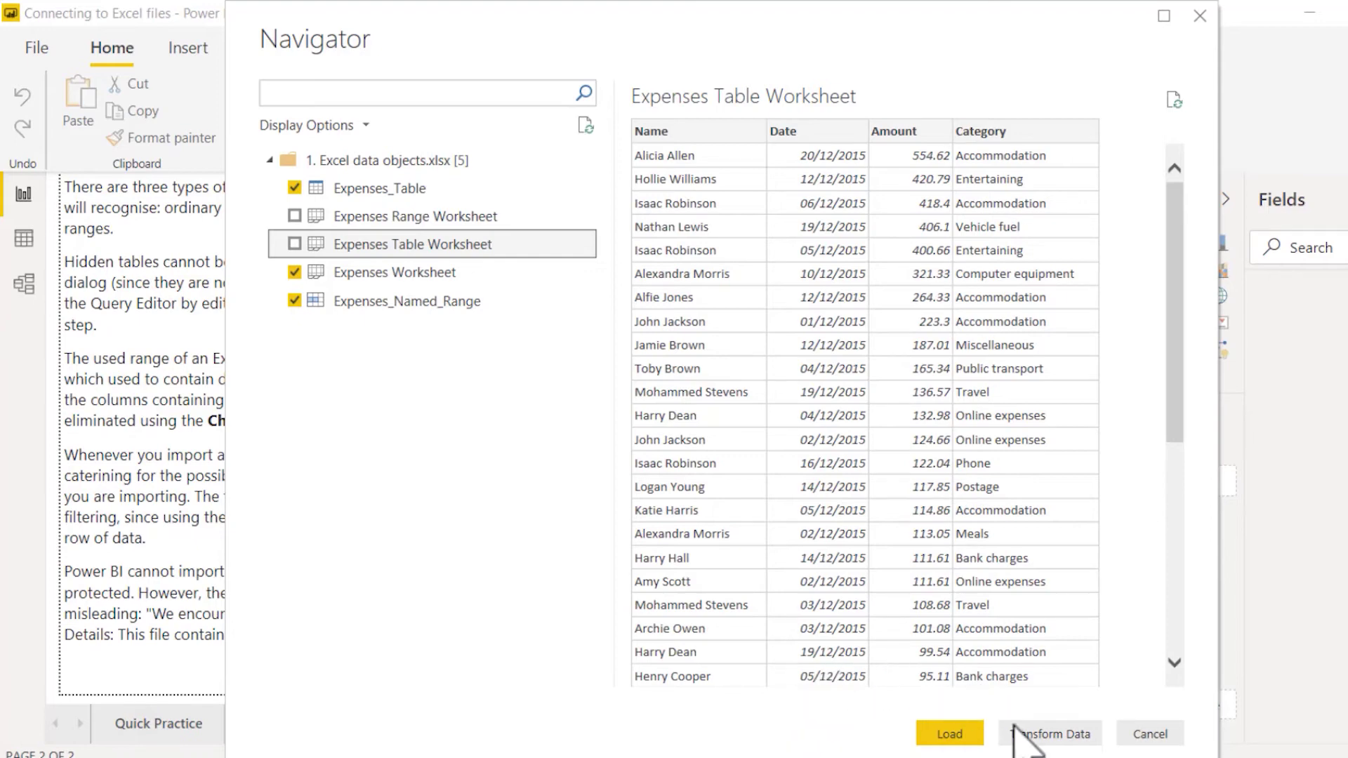
pyautogui.click(1053, 735)
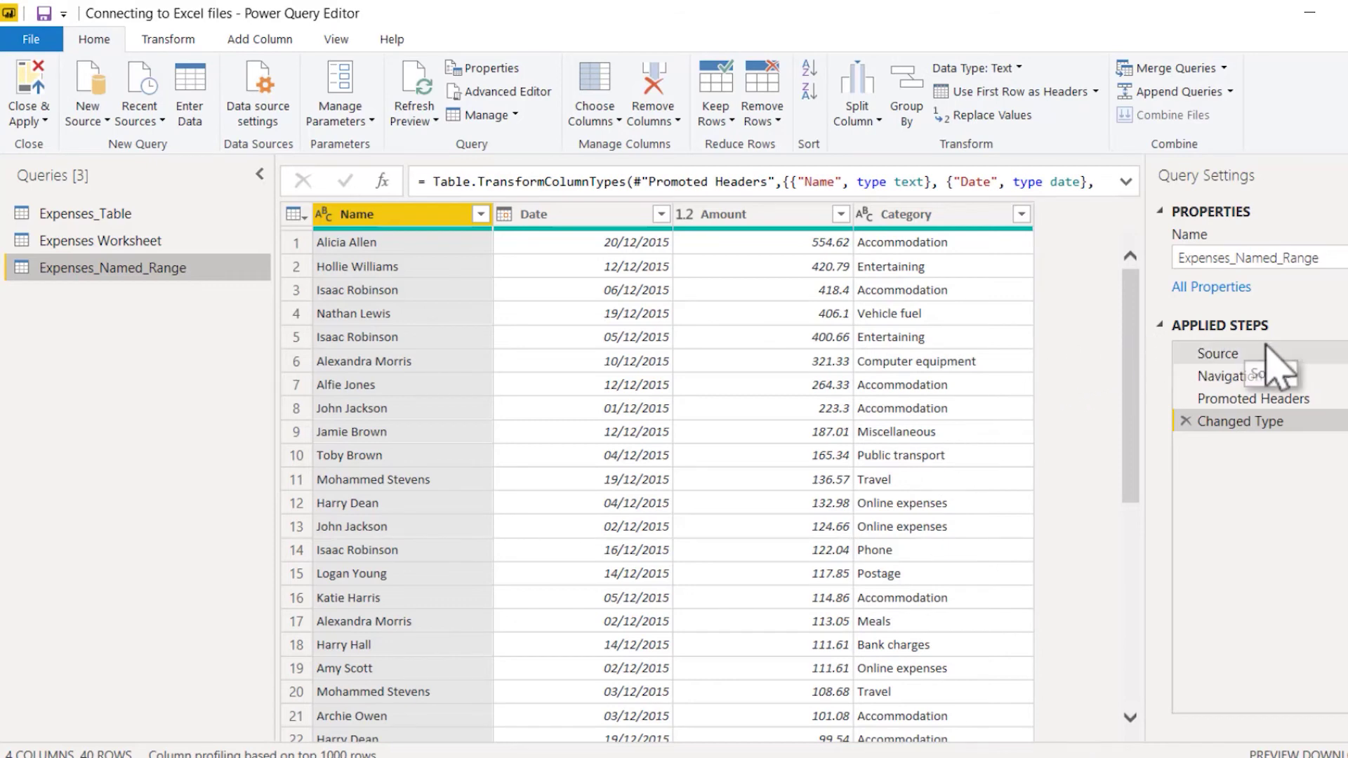
# Step: Examine the Source step of the Expenses_Named_Range, Expenses Worksheet and Expenses_Table queries to compare the listed workbook objects
pyautogui.click(1284, 380)
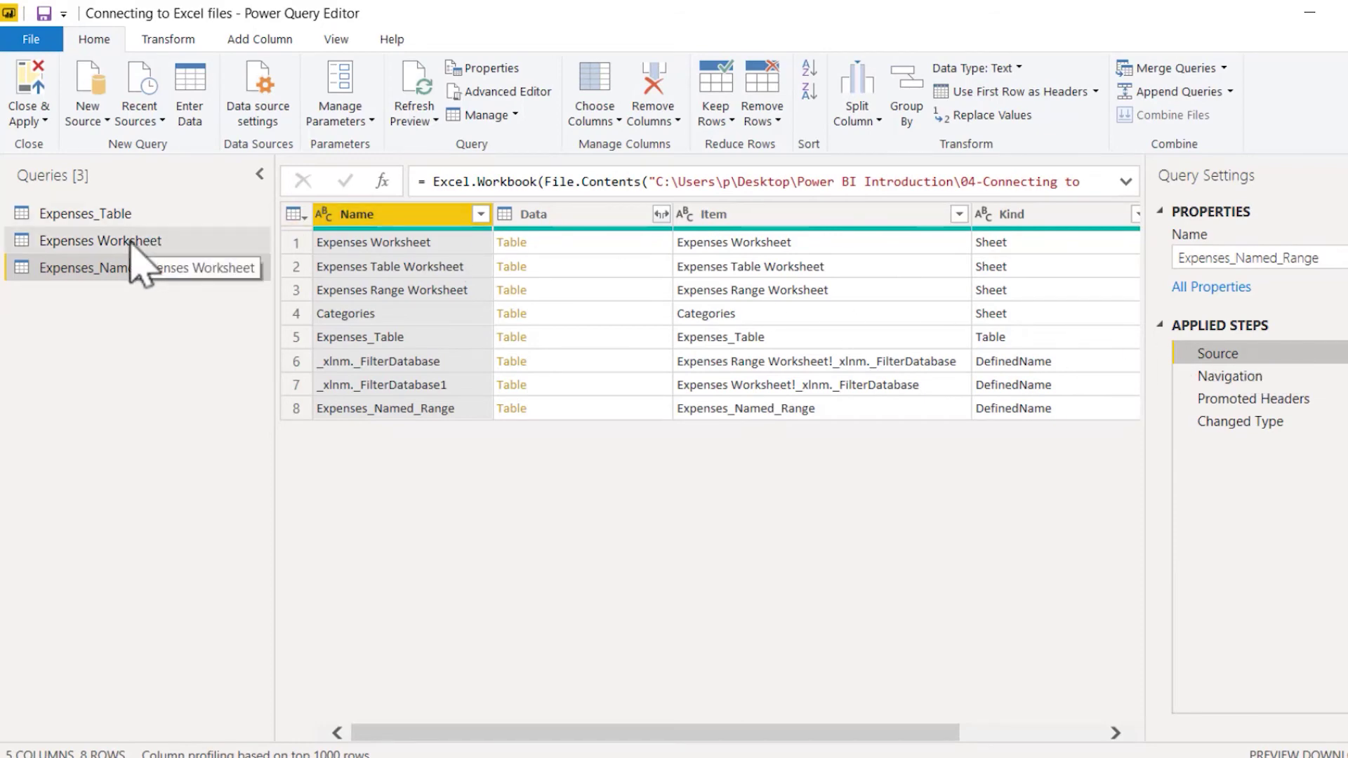
pyautogui.click(134, 242)
pyautogui.click(1274, 353)
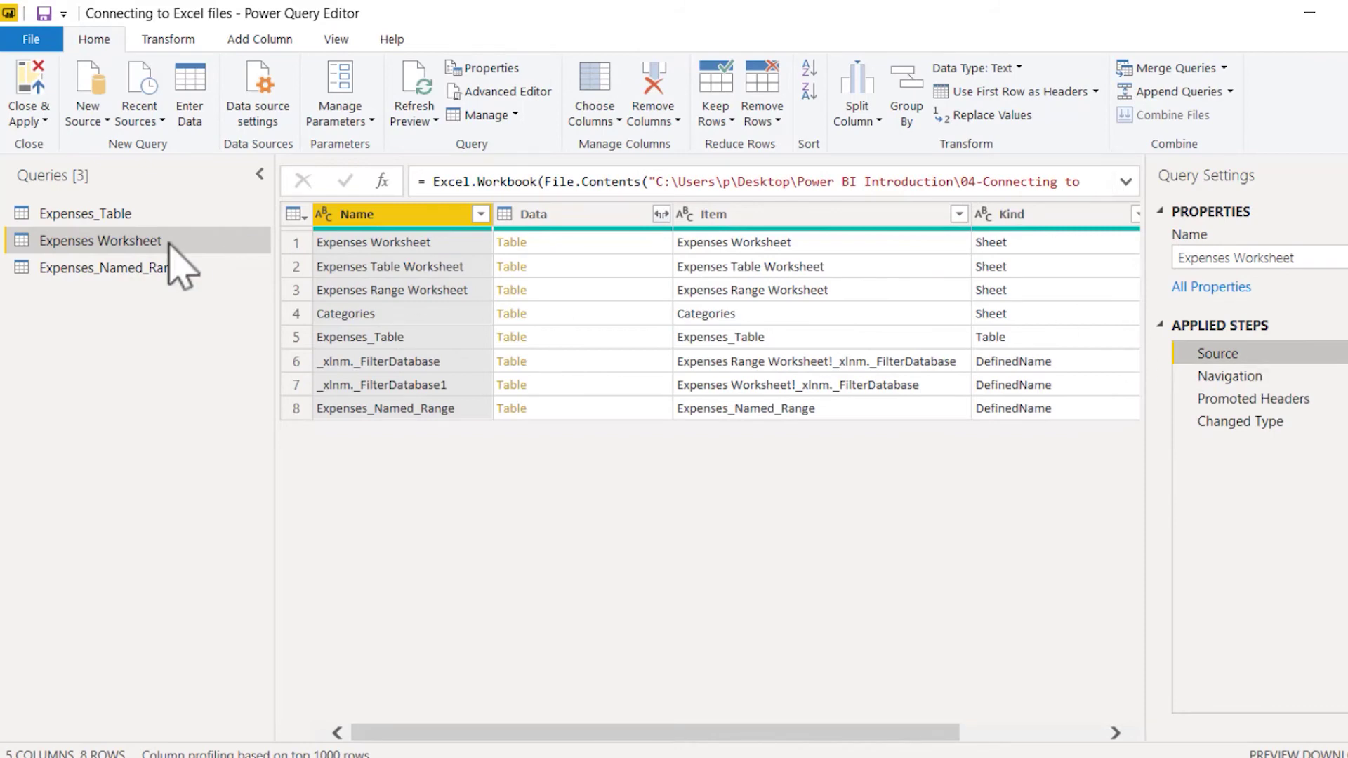
pyautogui.click(111, 215)
pyautogui.moveTo(1228, 355); pyautogui.dragTo(1259, 357)
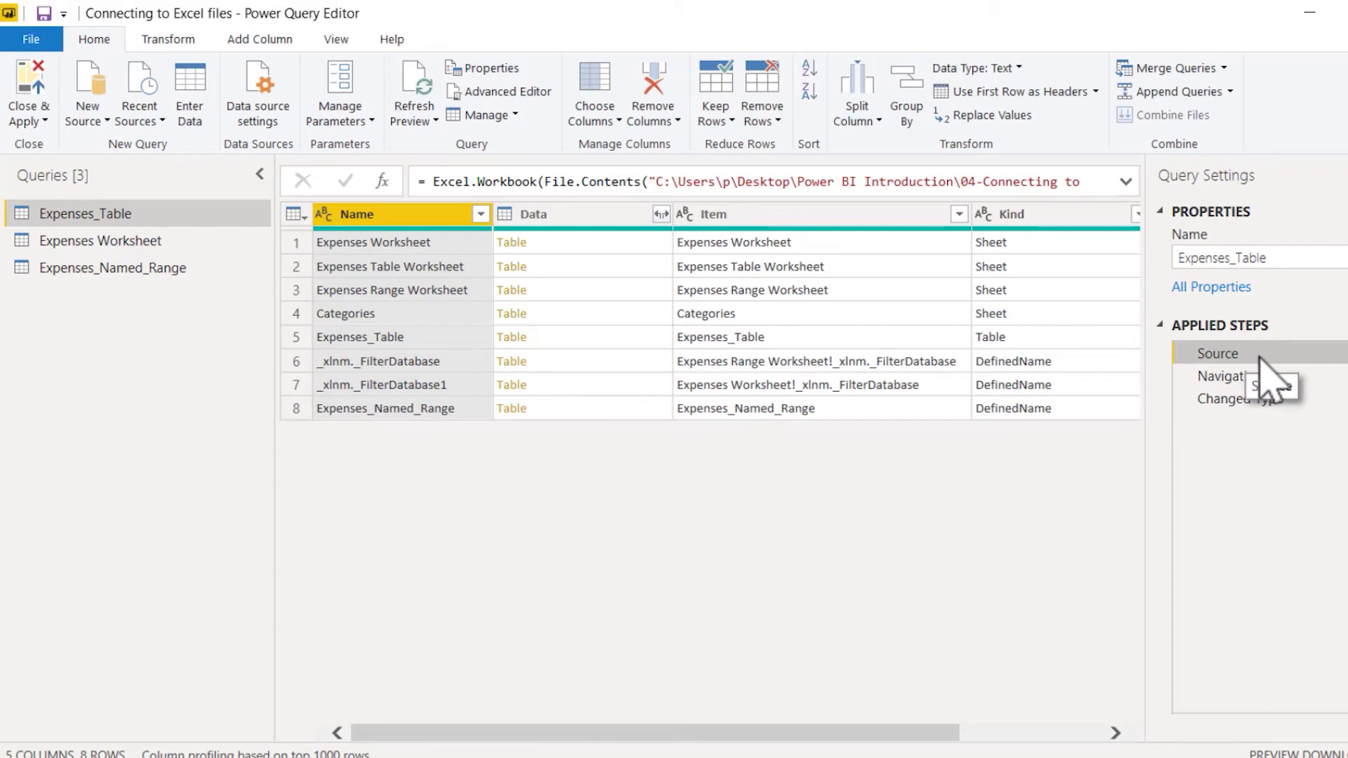
pyautogui.moveTo(1257, 359); pyautogui.dragTo(1253, 361)
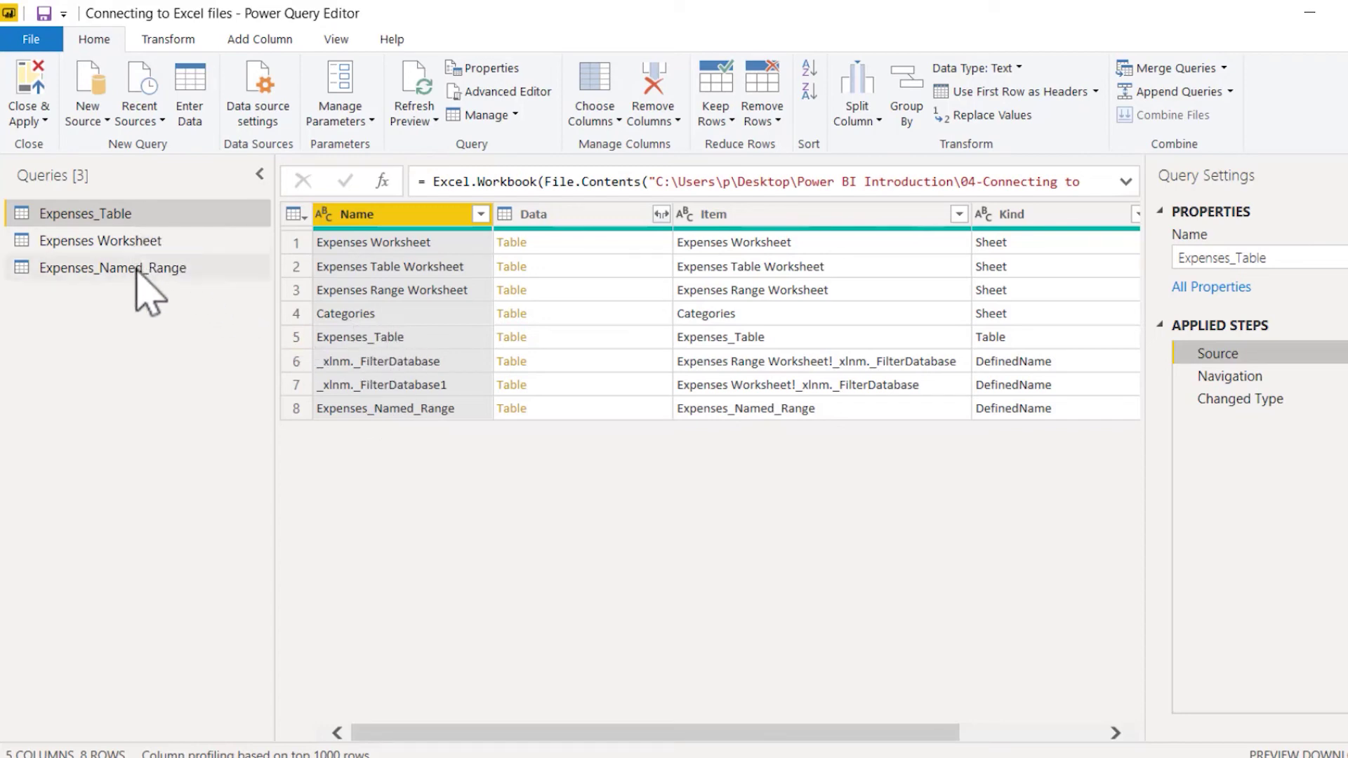
# Step: Examine the Navigation step formulas of the Expenses_Table, Expenses Worksheet and Expenses_Named_Range queries, checking the formula bar display option
pyautogui.click(1240, 376)
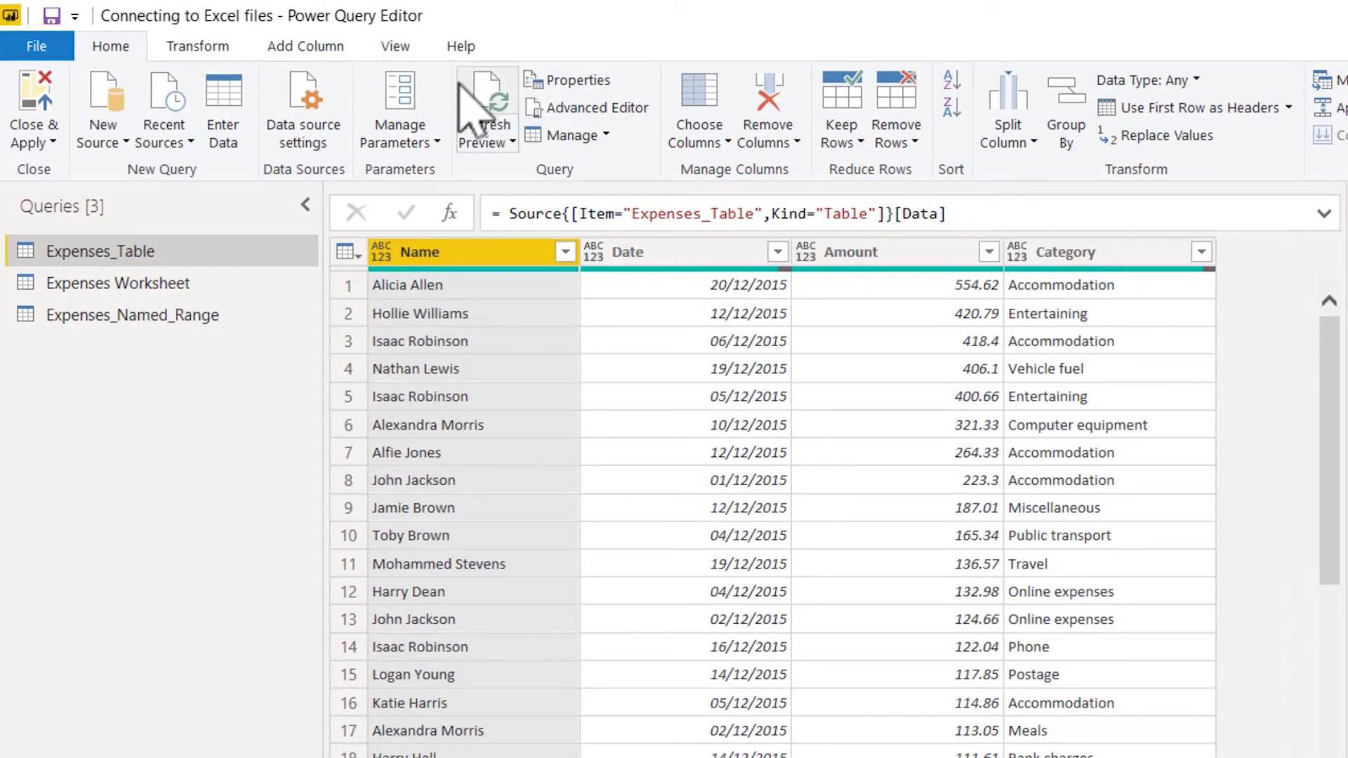
pyautogui.click(395, 46)
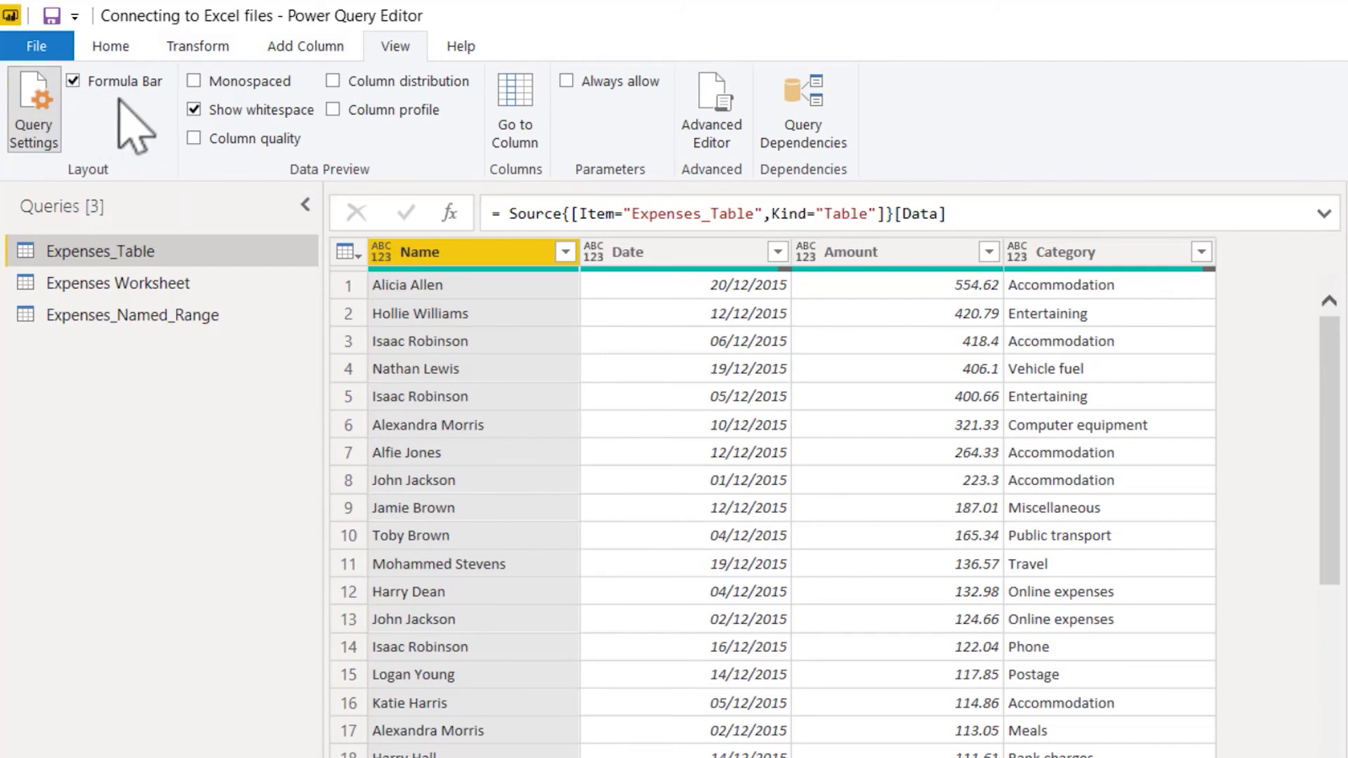
pyautogui.click(111, 47)
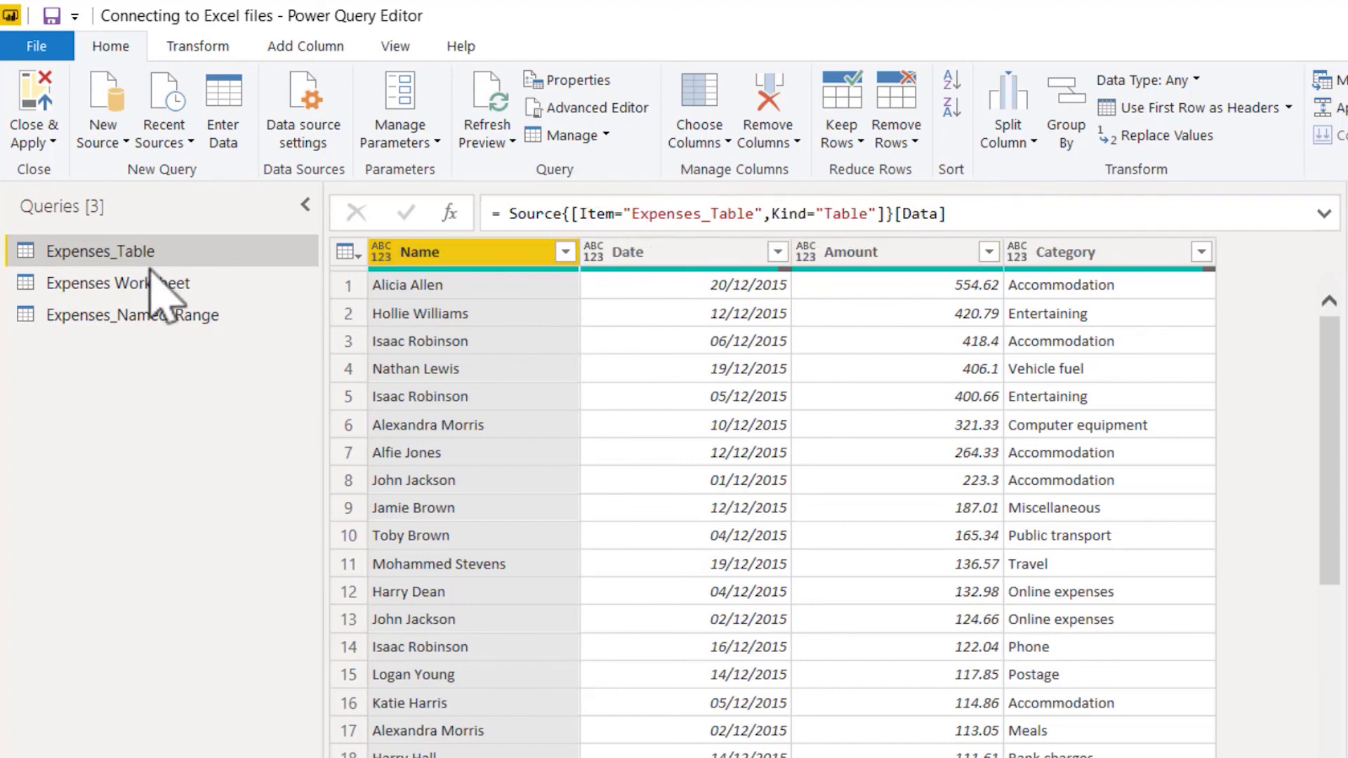
pyautogui.click(118, 288)
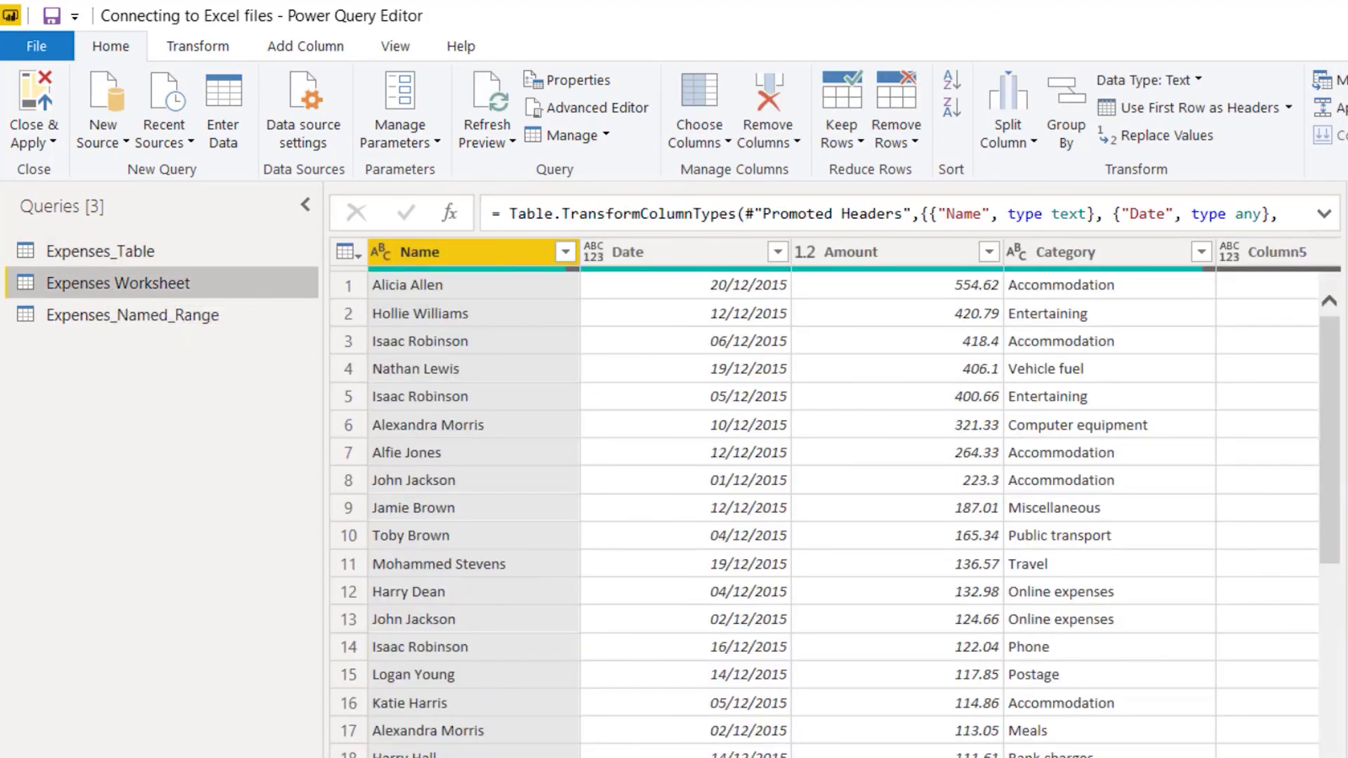
pyautogui.click(1344, 457)
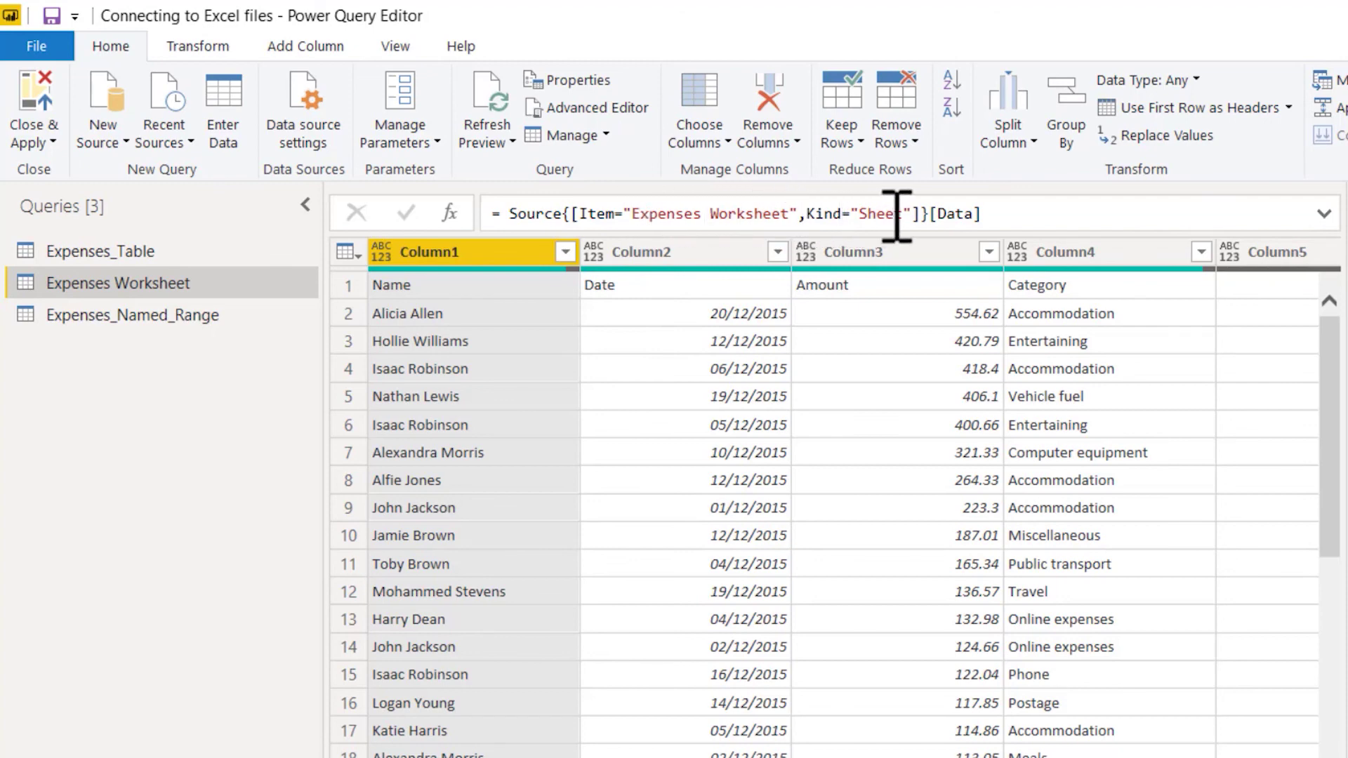
pyautogui.click(123, 315)
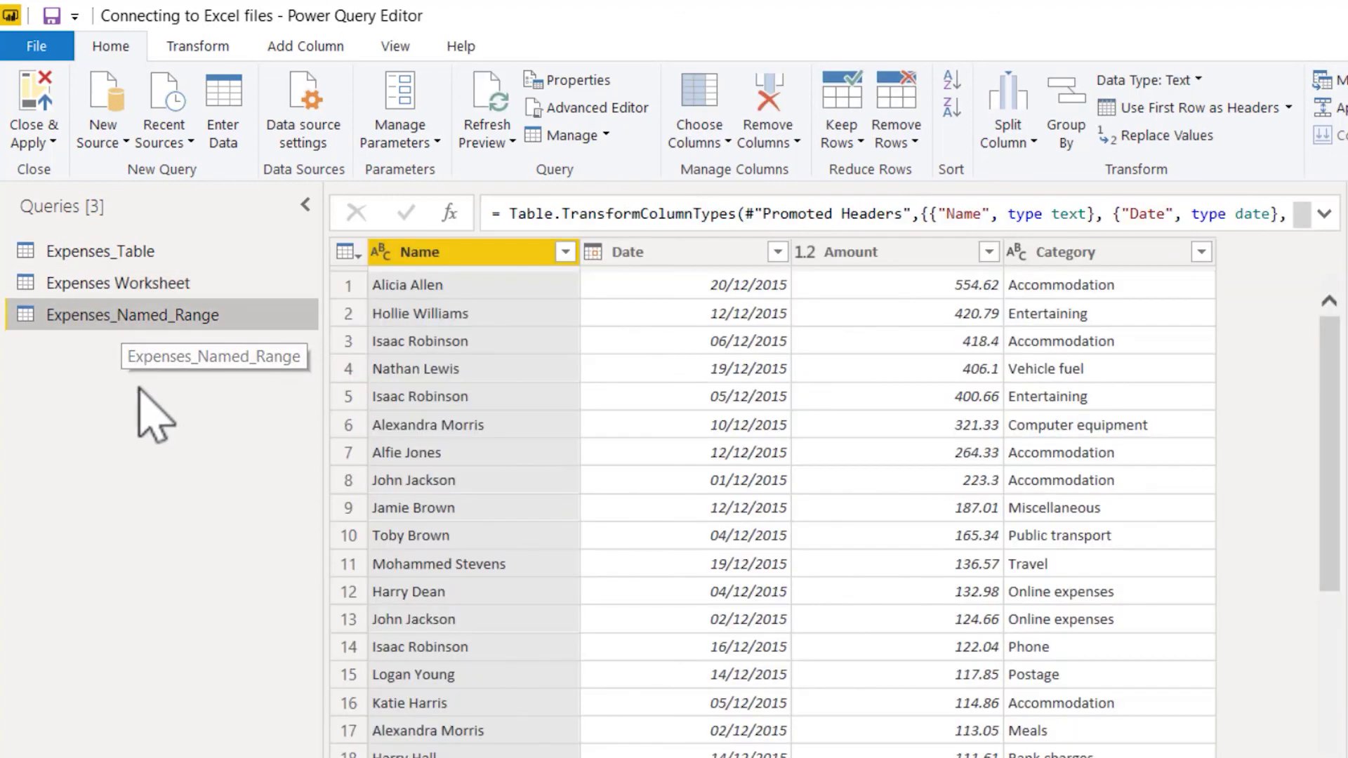